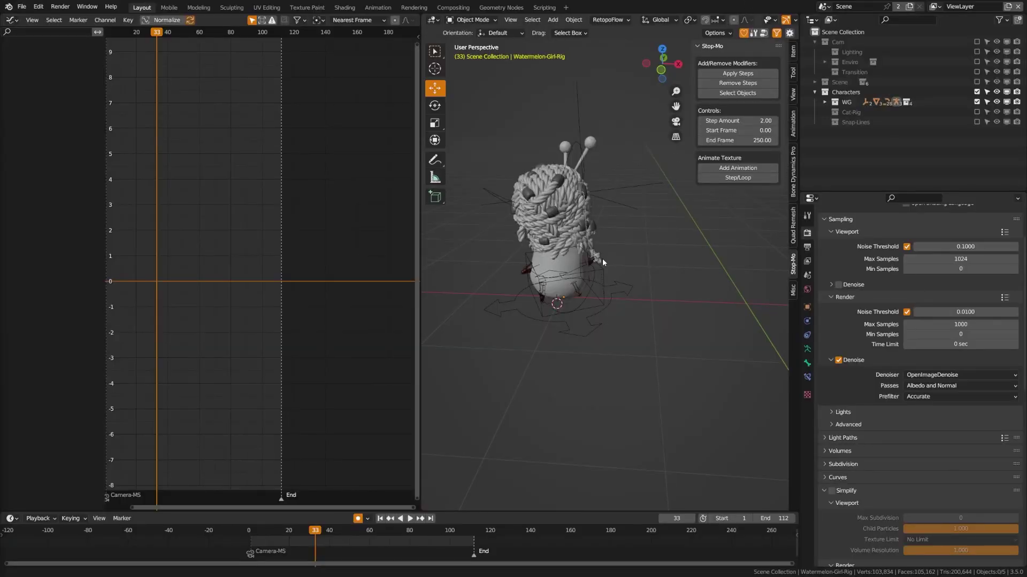
Step: Switch the viewport to Material Preview to show the watermelon girl in her material colours
key(z)
click(611, 295)
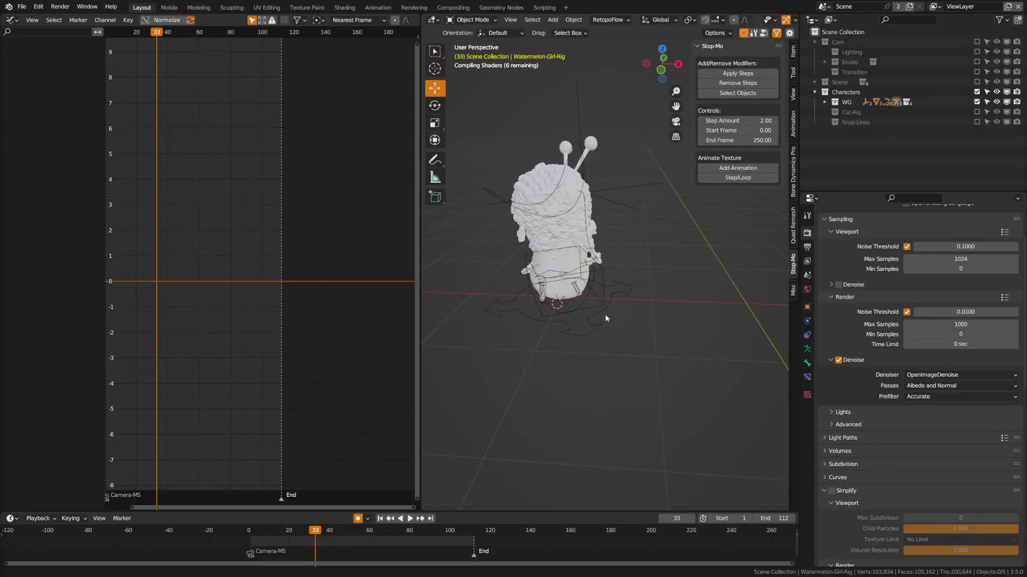
middle_drag(605, 316, 608, 307)
Step: Search the add-on preferences for 'stop' to confirm Stop-Mo is installed and enabled, then close Preferences
click(39, 6)
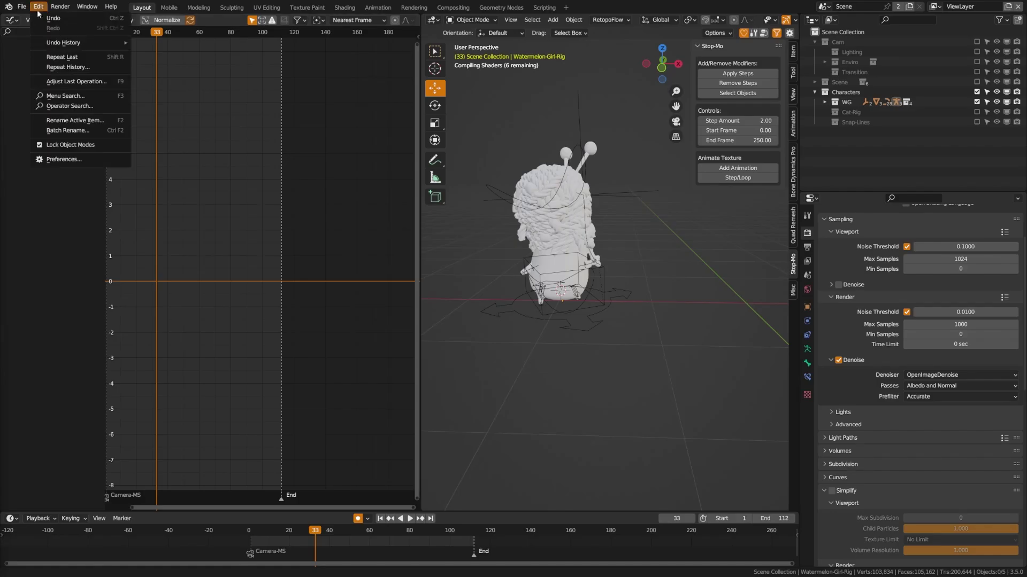
click(43, 161)
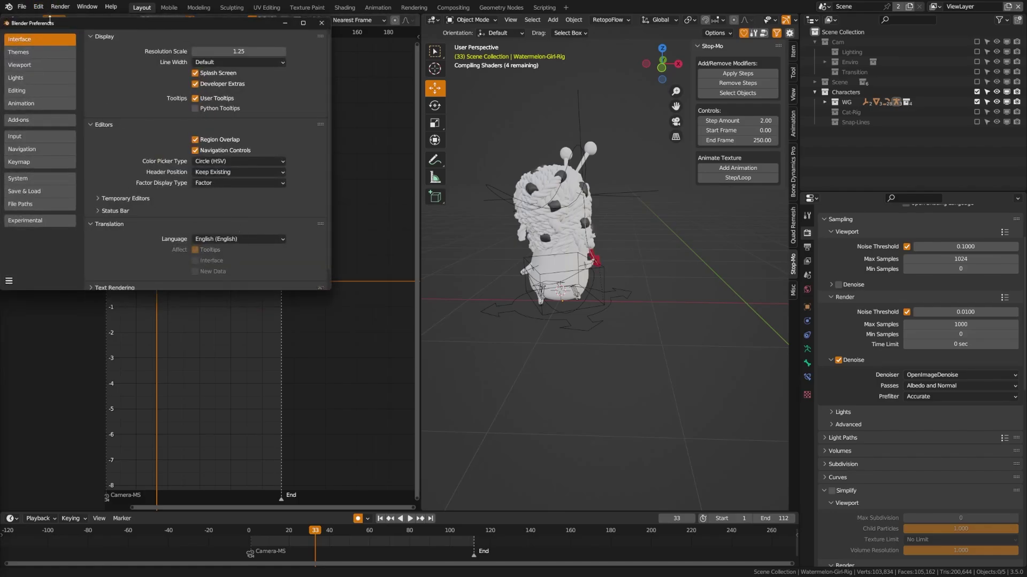
drag(78, 25, 105, 26)
click(59, 121)
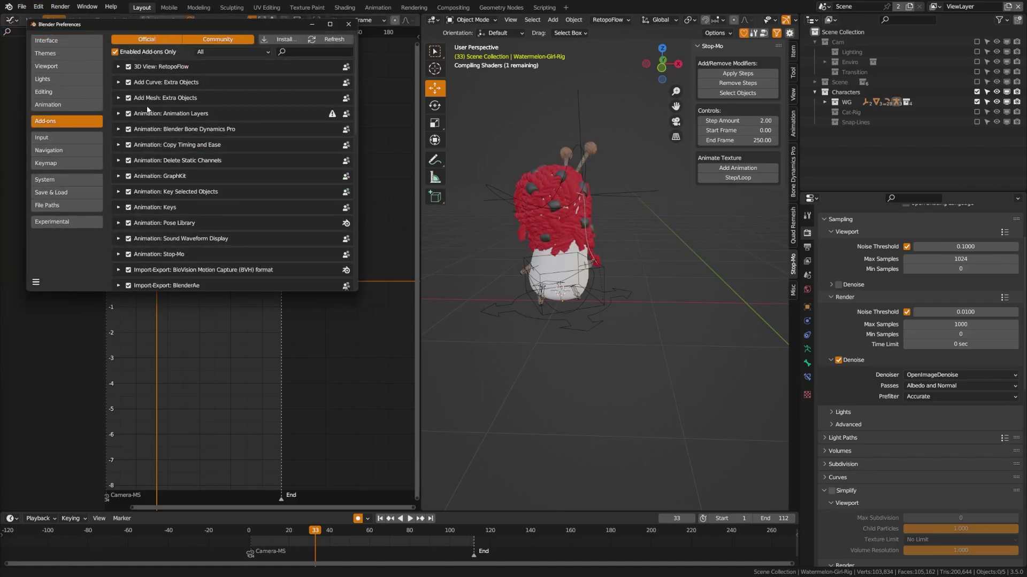
click(313, 51)
text(s)
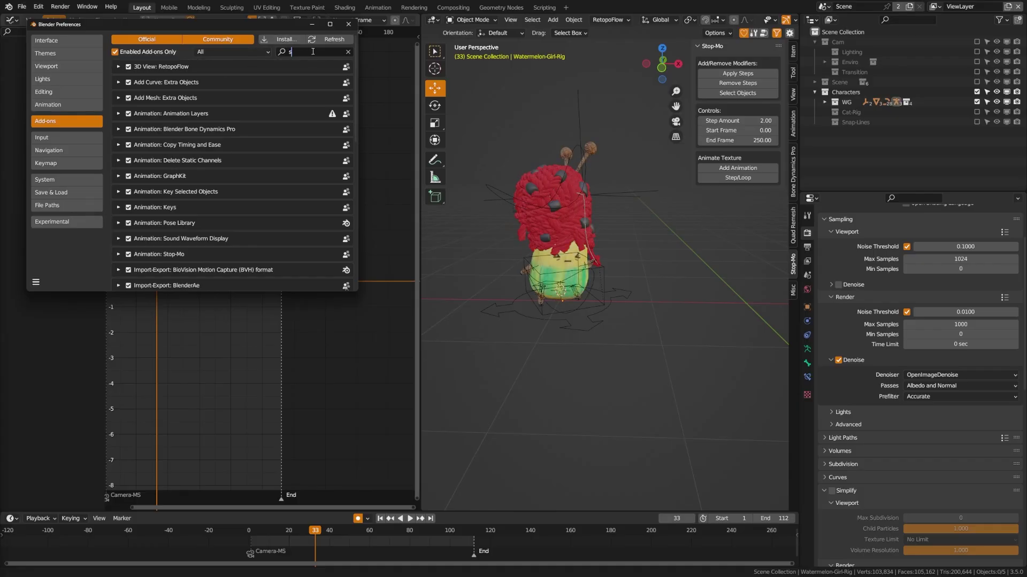
text(top)
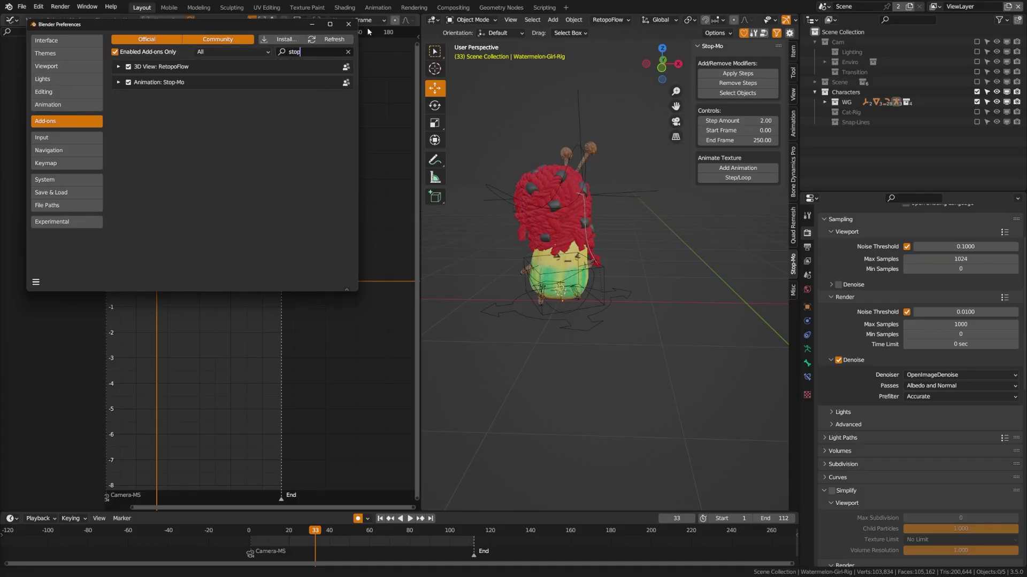
click(349, 24)
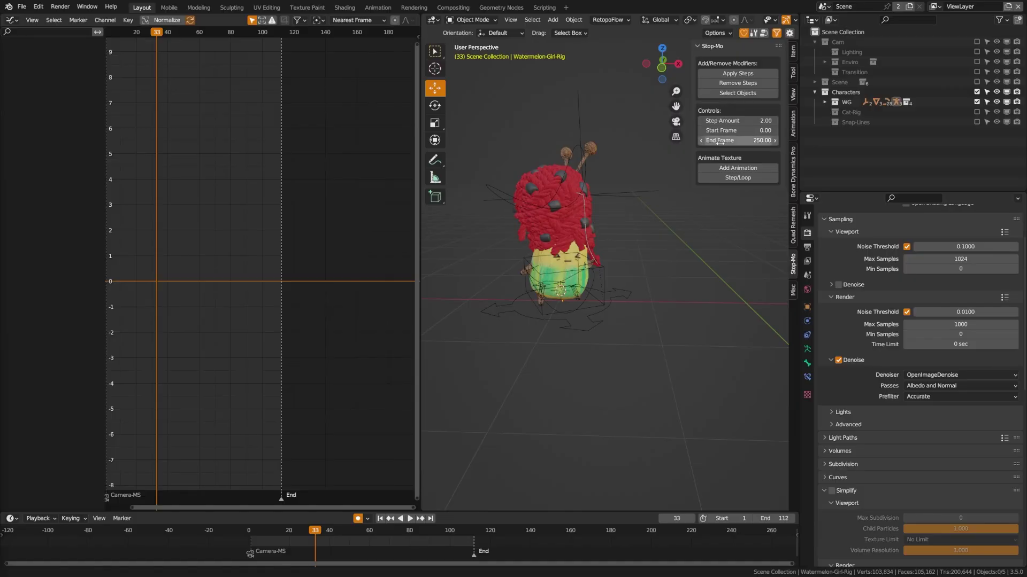
Step: Zoom in on the character, play the animation from frame 1, and pause it
scroll(620, 197, up, 5)
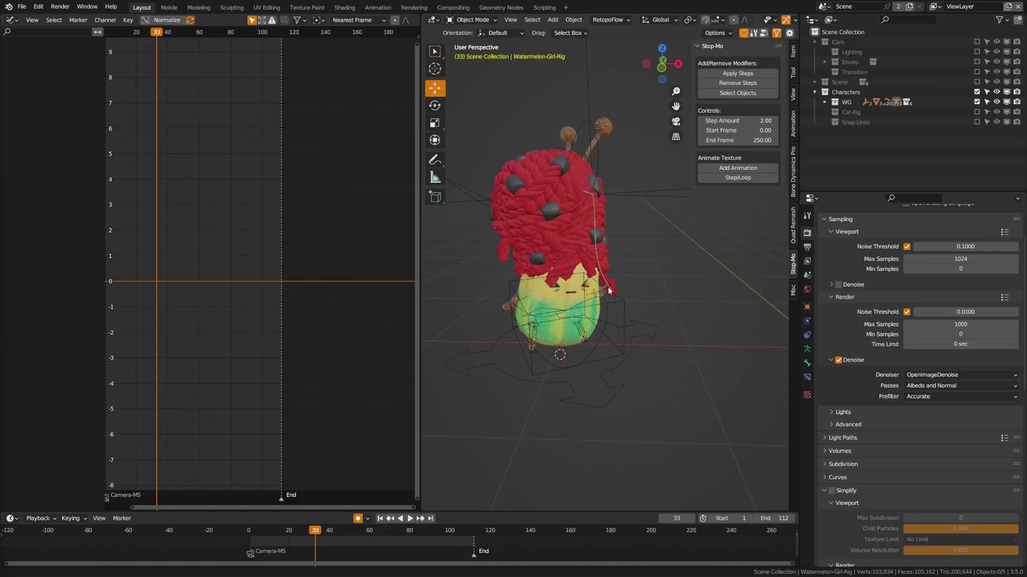
middle_drag(605, 289, 612, 295)
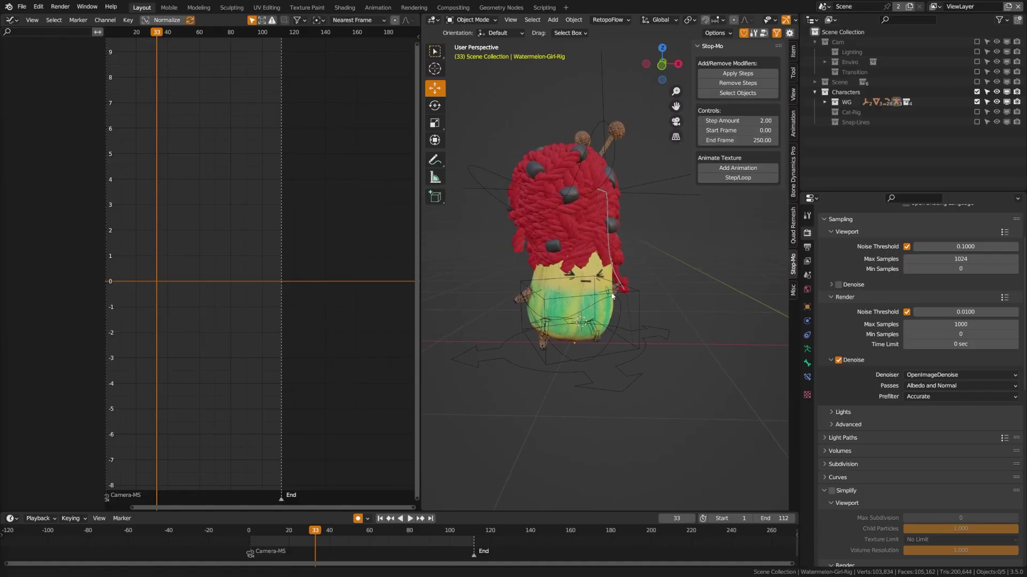
click(380, 519)
click(410, 518)
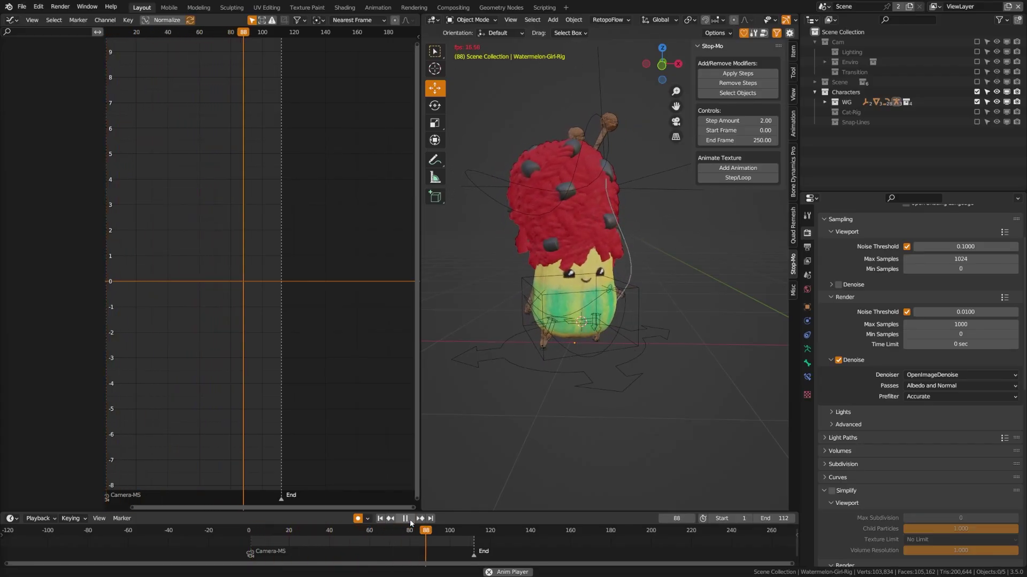
click(410, 519)
Step: Switch to Solid shading, replay from frame 1, stop at frame 47, and select the rig controls
key(z)
click(514, 354)
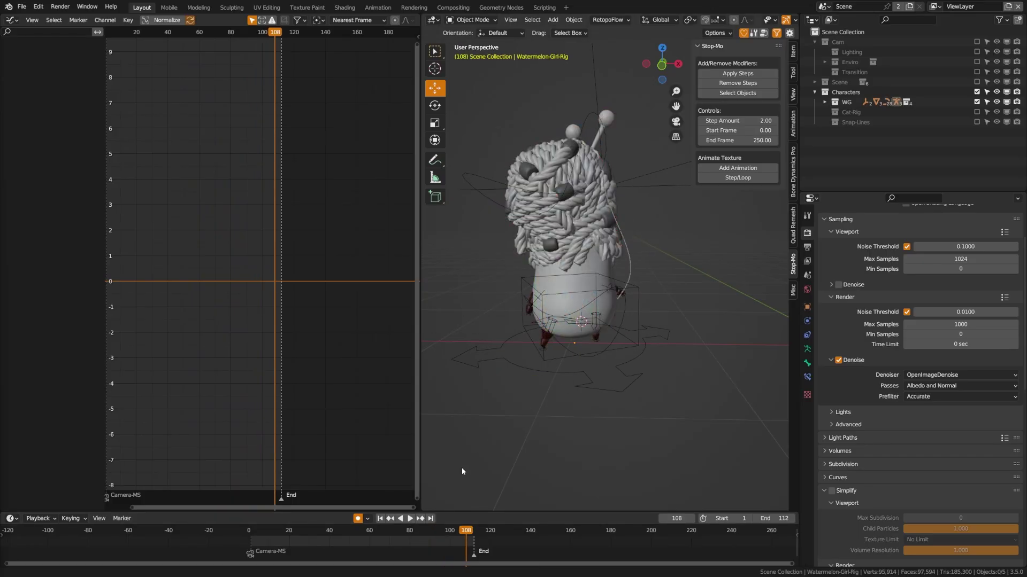
click(380, 519)
click(409, 519)
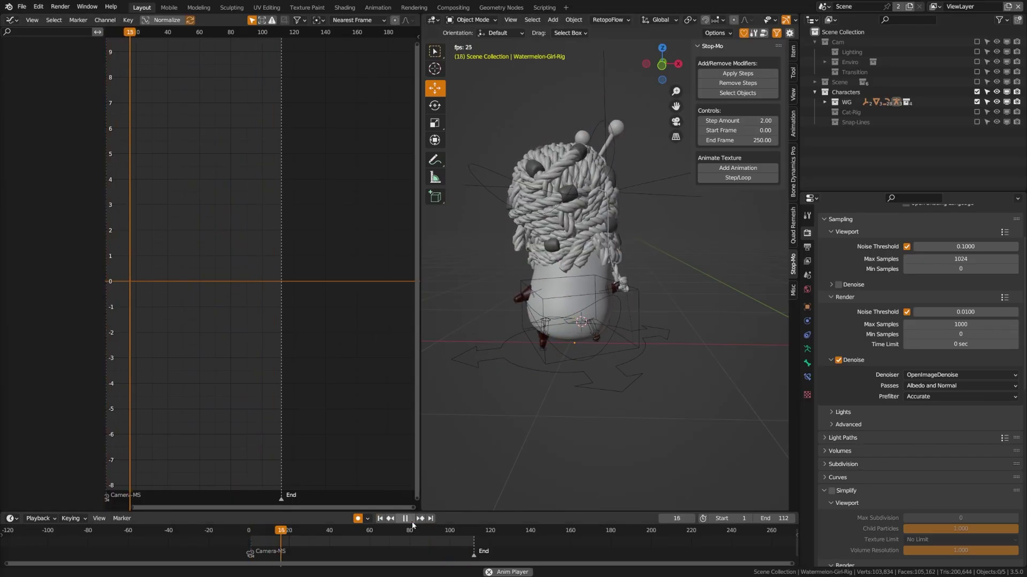
key(space)
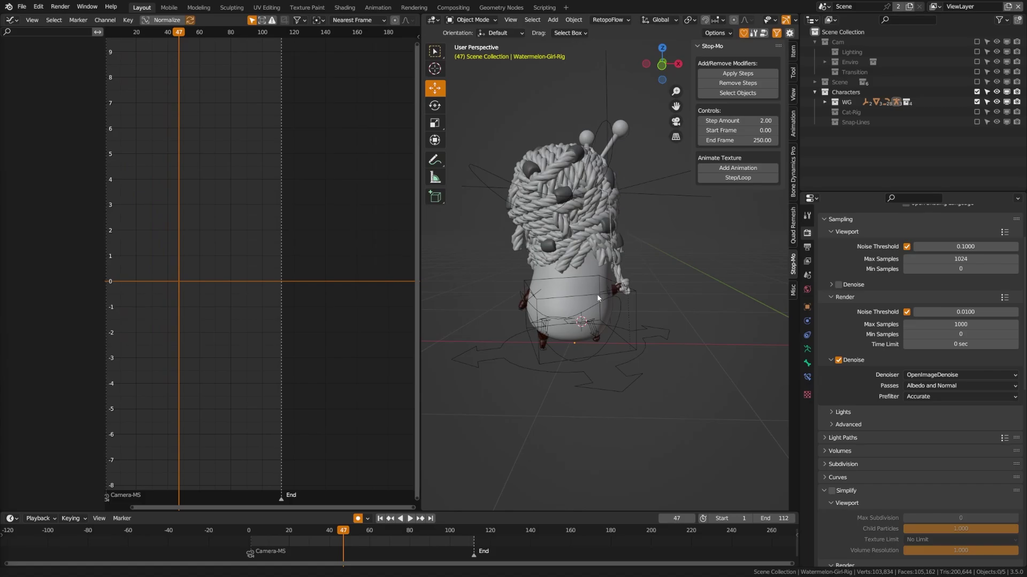
click(598, 297)
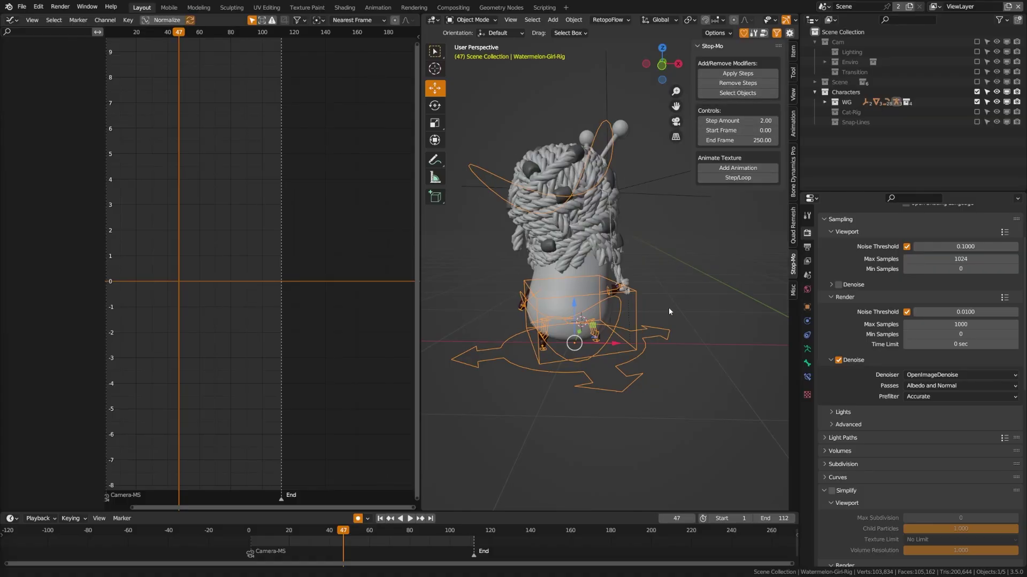
Step: Try Stop-Mo Select Objects, reselect the rig, and scrub the playhead back toward frame 1
click(685, 296)
click(735, 97)
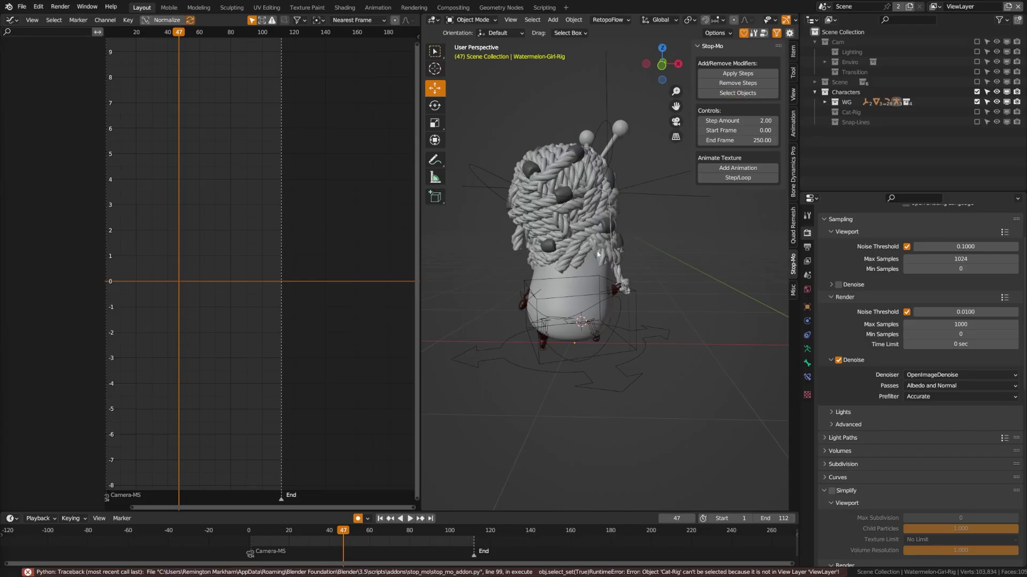
click(595, 338)
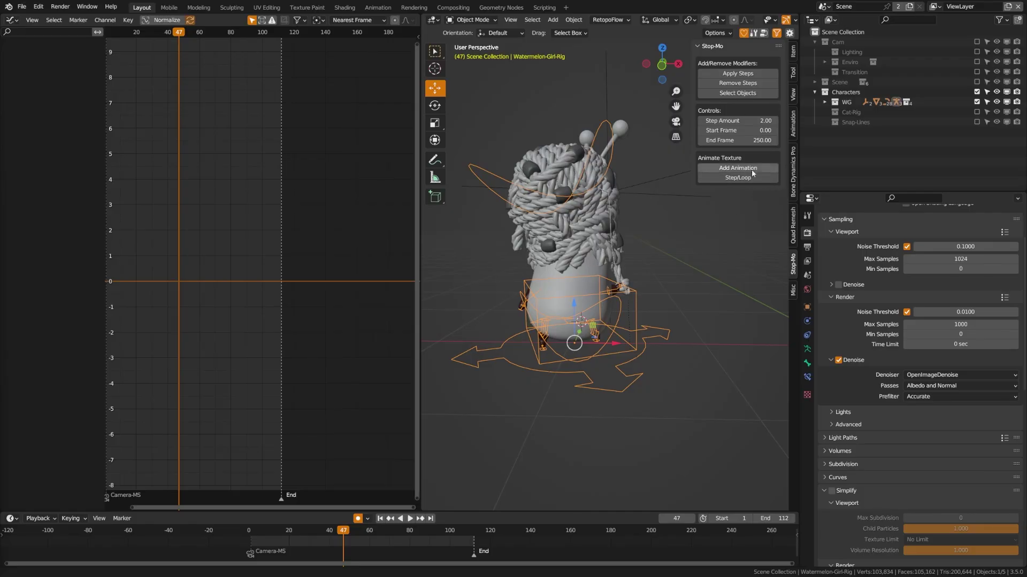
middle_drag(599, 301, 616, 310)
middle_drag(671, 330, 636, 294)
drag(328, 536, 249, 543)
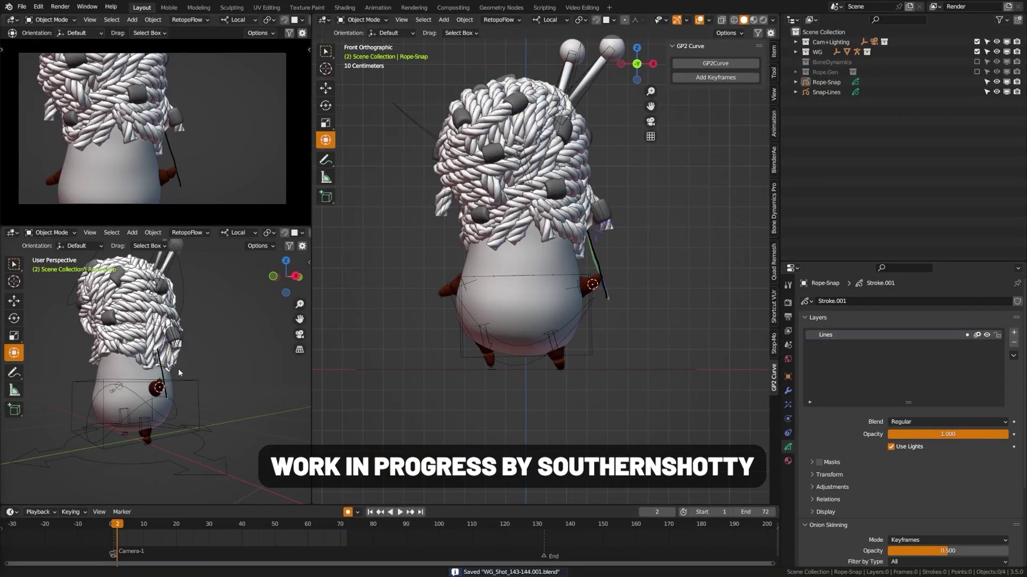
Step: Select the Rope-Snap grease pencil object and convert its strokes into curves
click(599, 257)
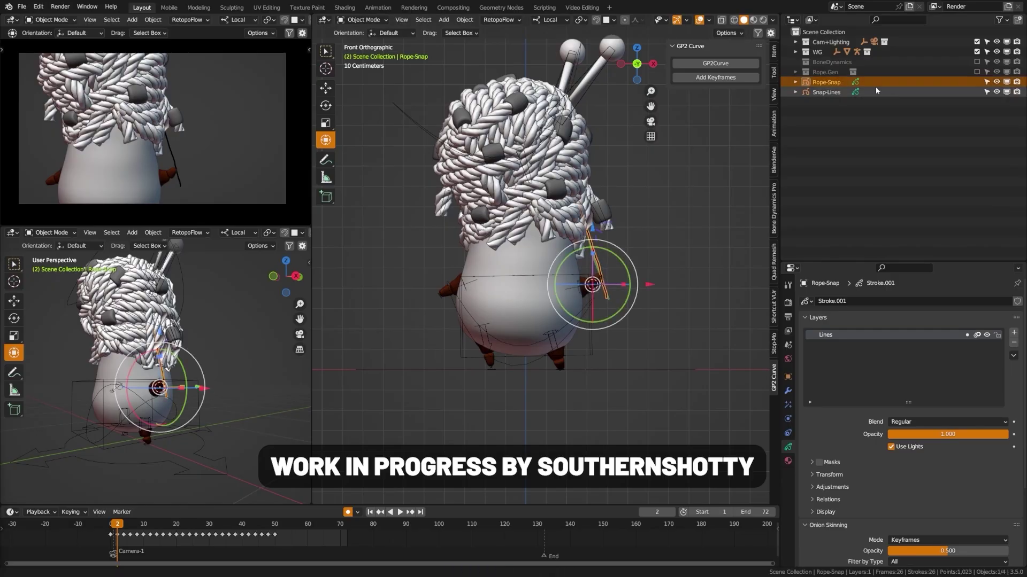
click(827, 33)
click(828, 83)
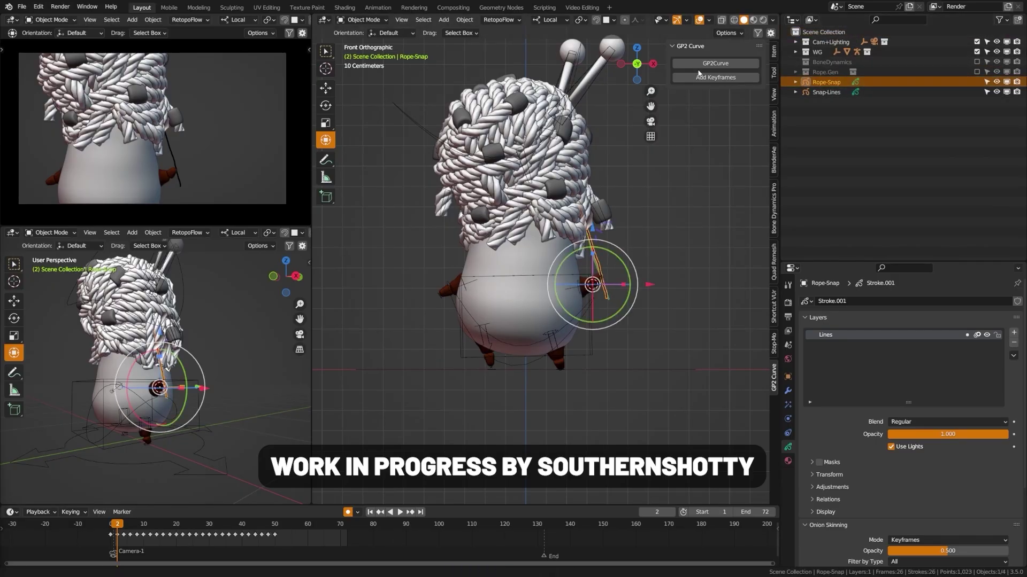
click(716, 63)
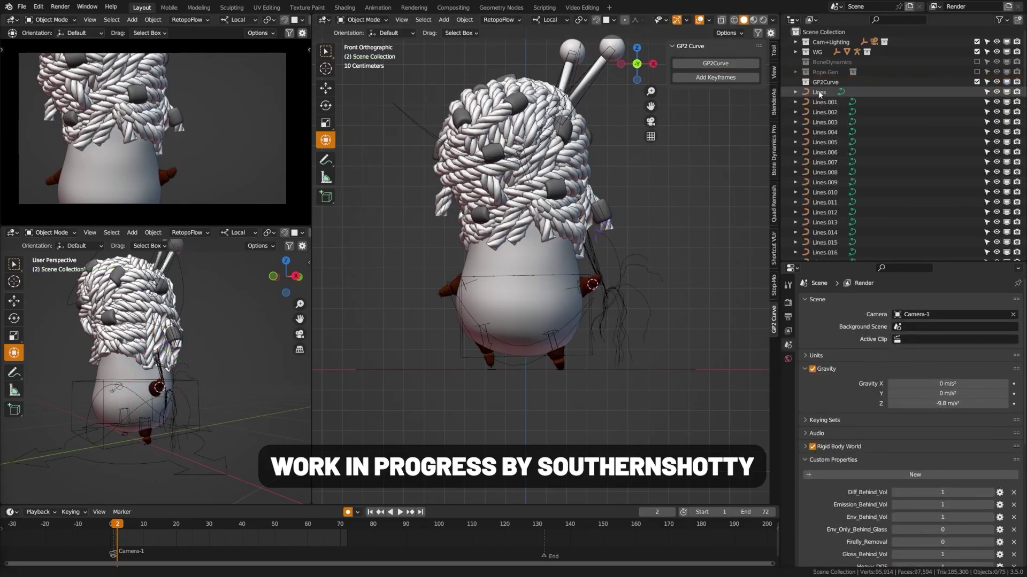
Step: Add a Geometry Nodes modifier using the Rope-Gen node group and edit its Radius value
scroll(848, 214, down, 2)
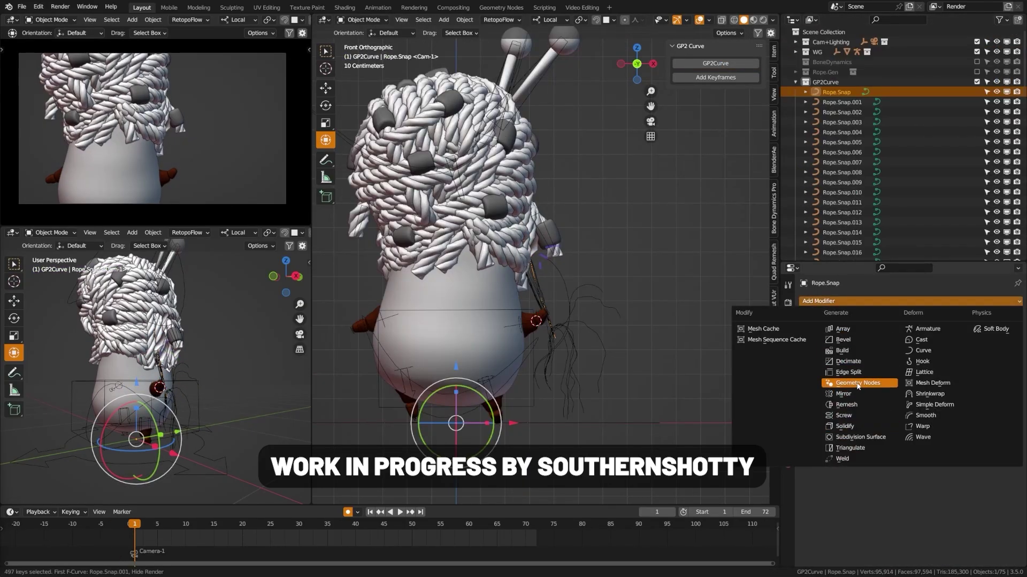
click(832, 381)
click(810, 333)
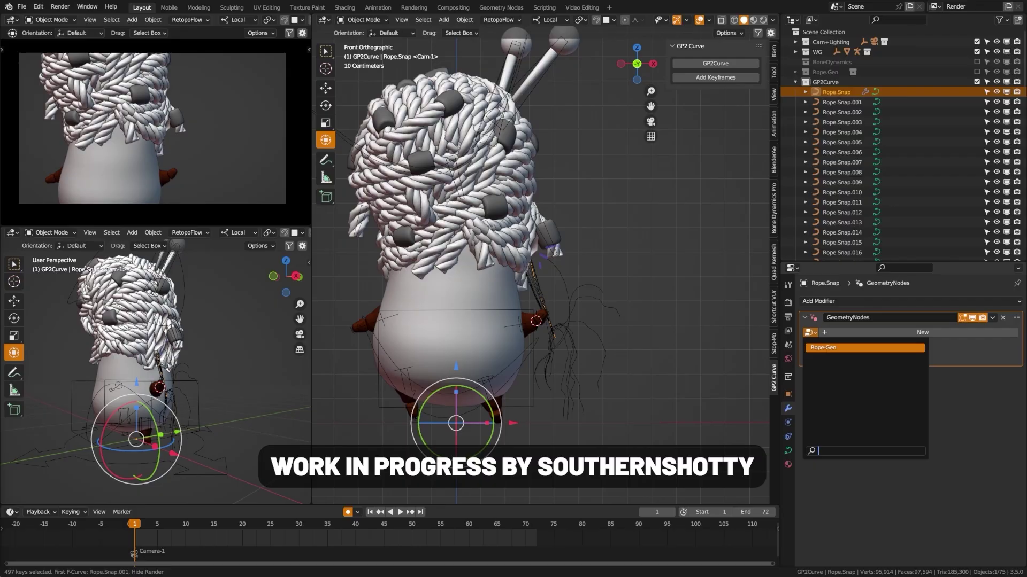
click(828, 350)
click(944, 345)
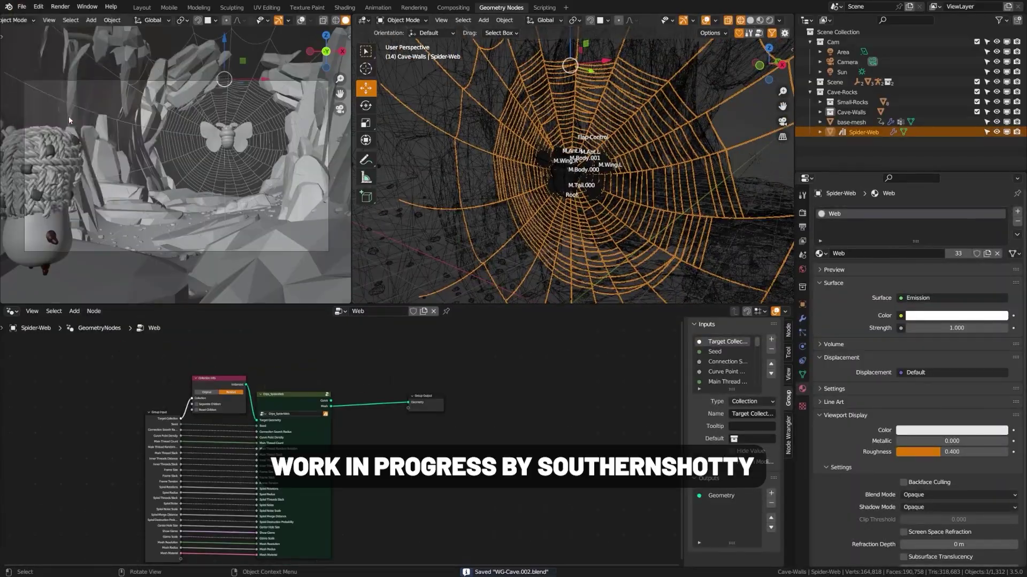
Step: Append the Rope-Gen object from Rope-Generator.blend in z_RESOURCES/Assets/Watermelon-Girl
key(shift+F1)
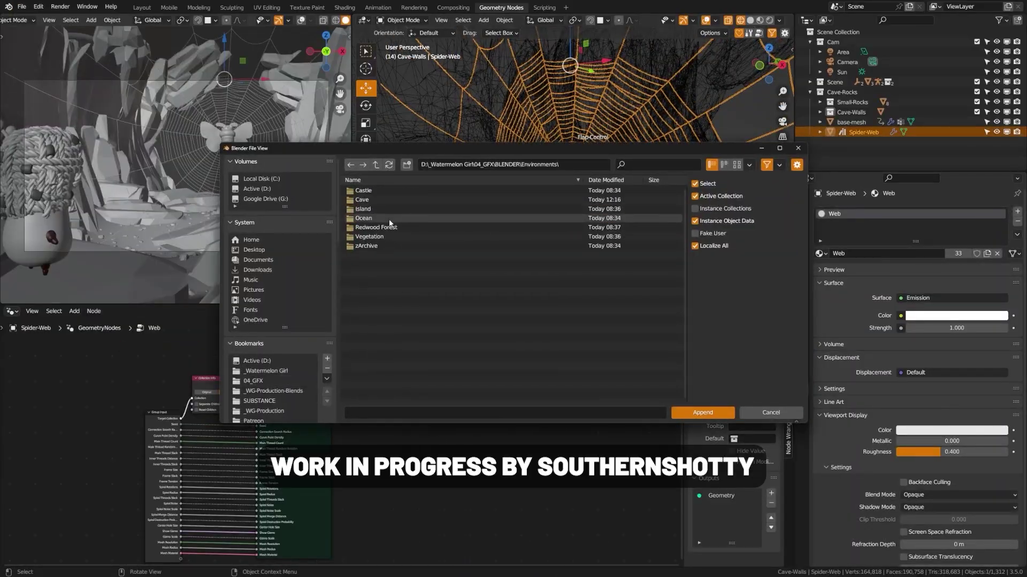
double_click(389, 219)
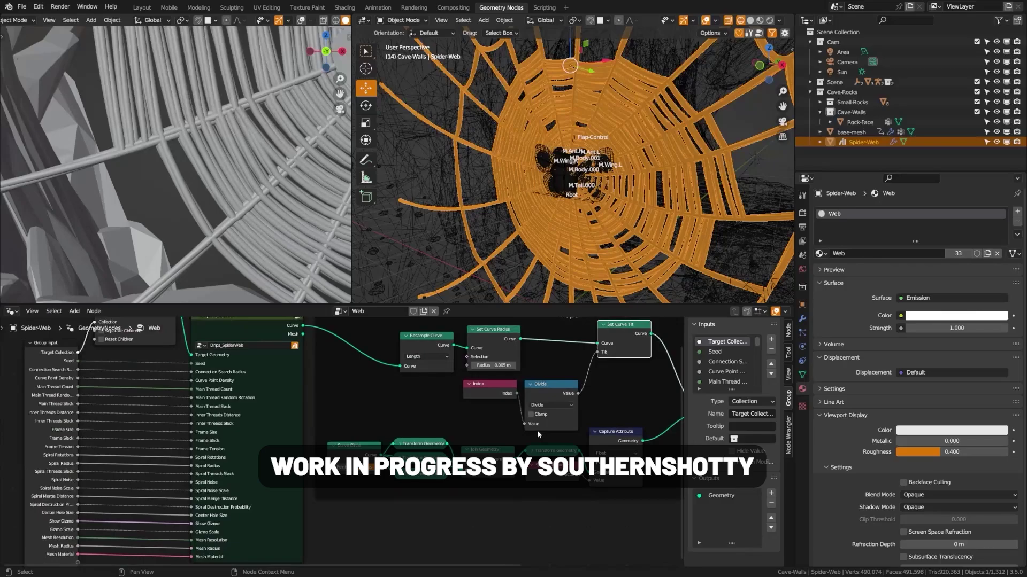
click(21, 7)
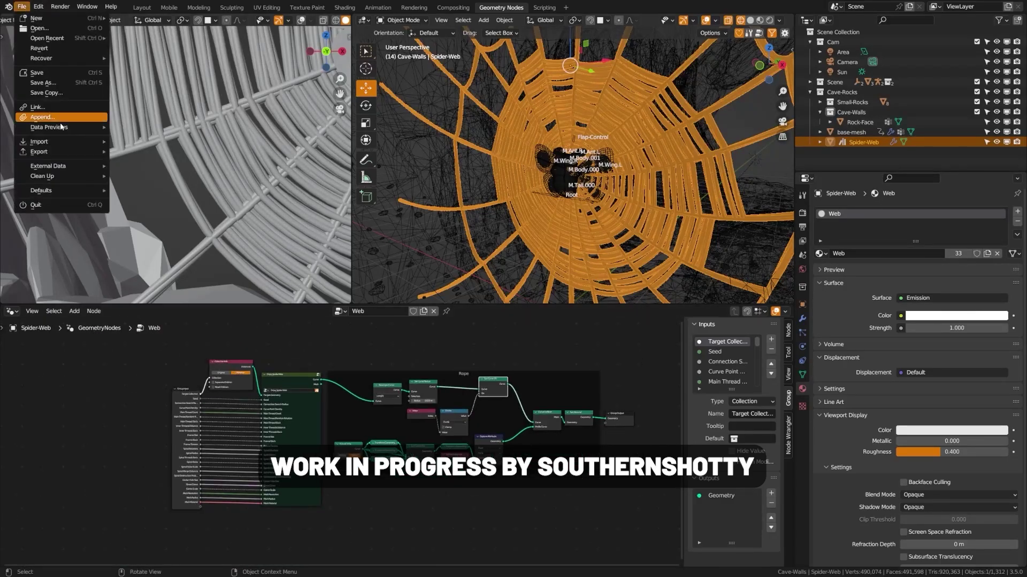
click(32, 117)
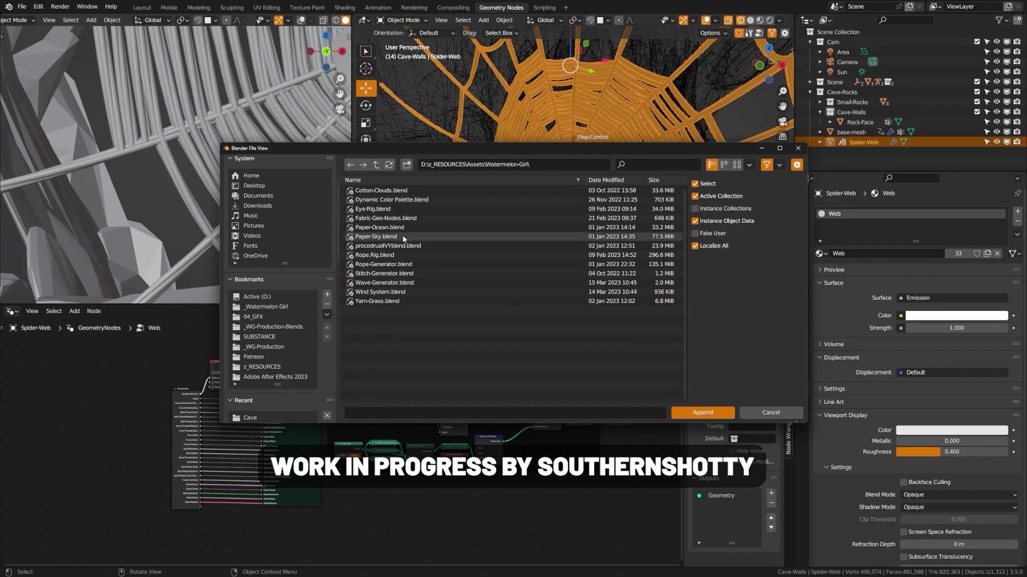
double_click(384, 265)
double_click(390, 191)
key(Home)
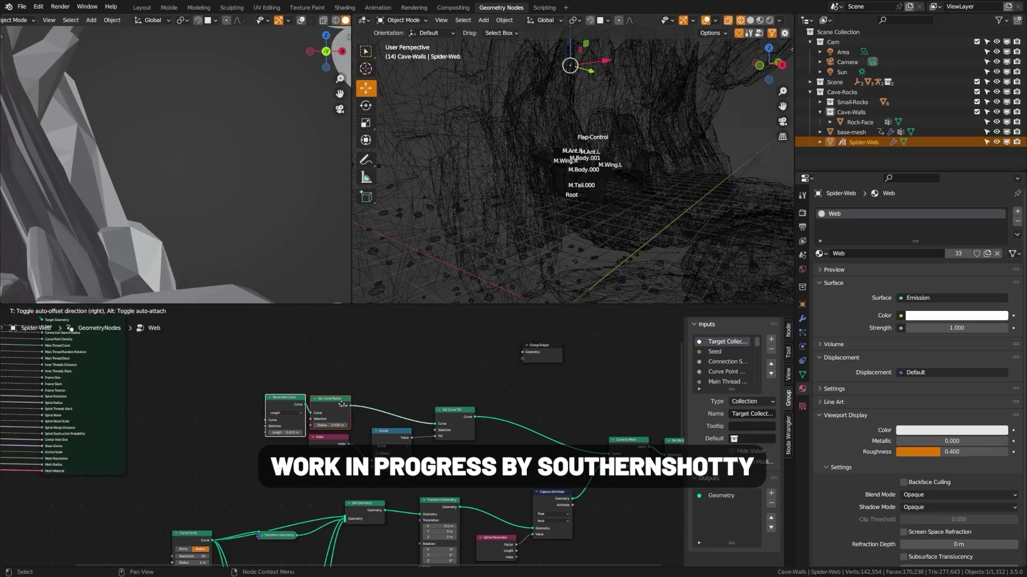
Step: Reposition a node in the Spider-Web node tree and save the file
drag(369, 444, 373, 432)
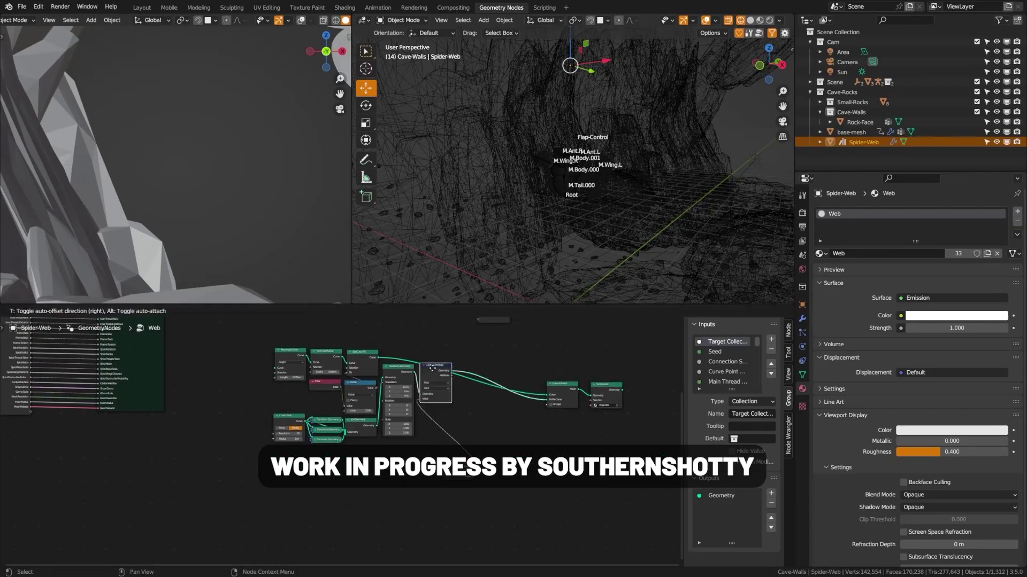
click(588, 388)
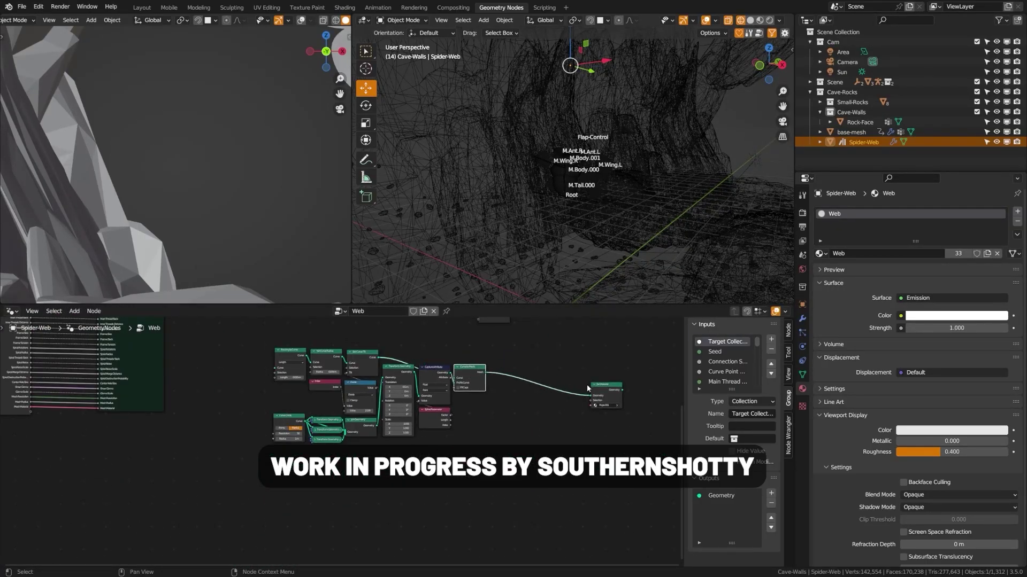
key(ctrl+s)
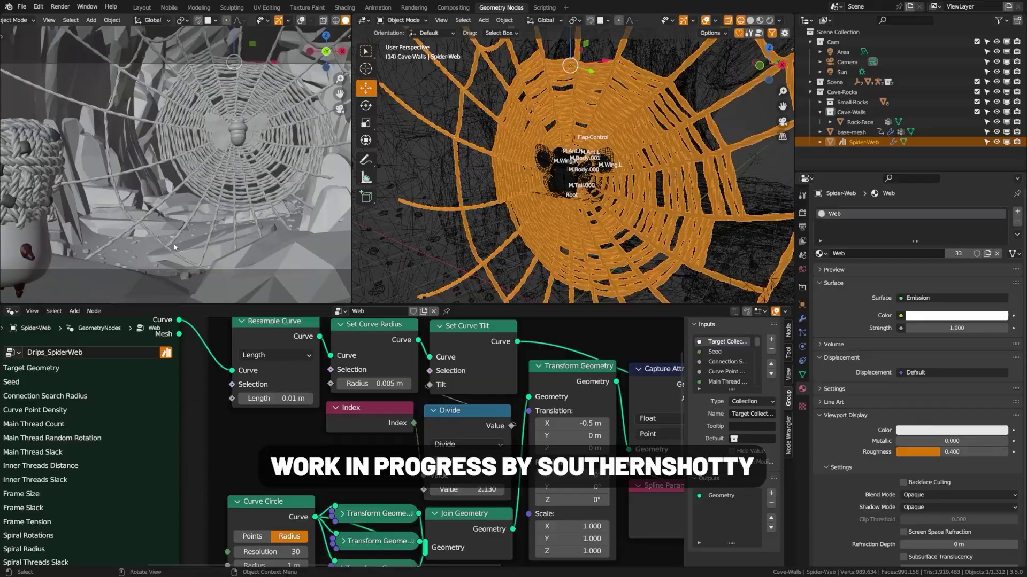
Step: Set the Set Curve Radius to 0.0025 m and the Resample Length to 0.002 m
scroll(343, 443, up, 3)
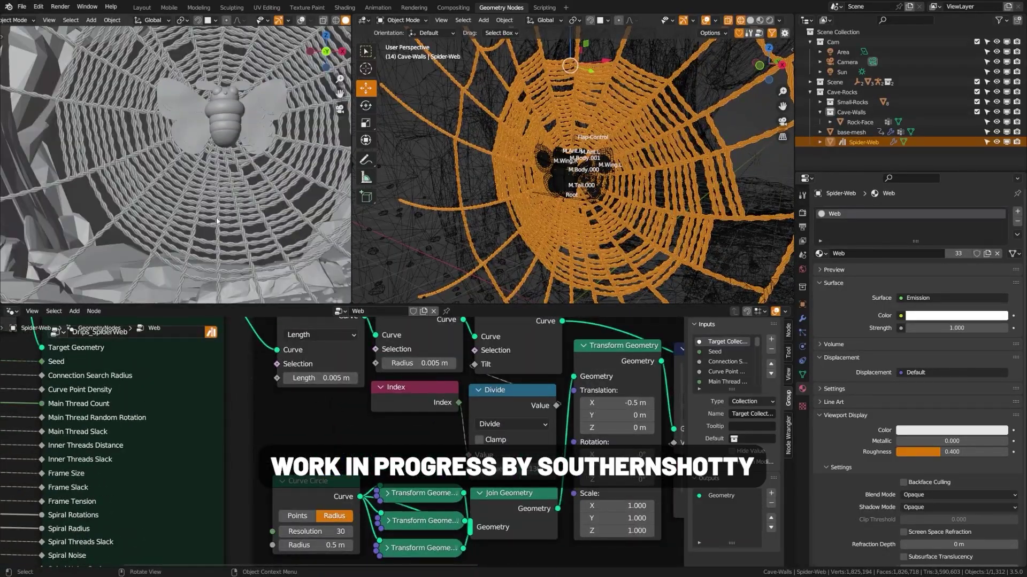
double_click(400, 363)
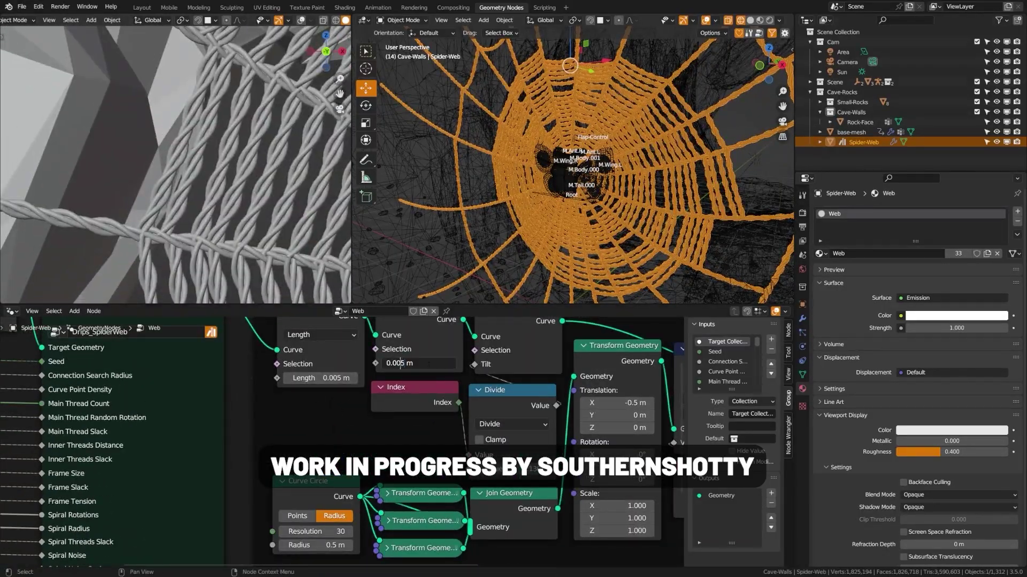
text(2)
key(Return)
key(ctrl+s)
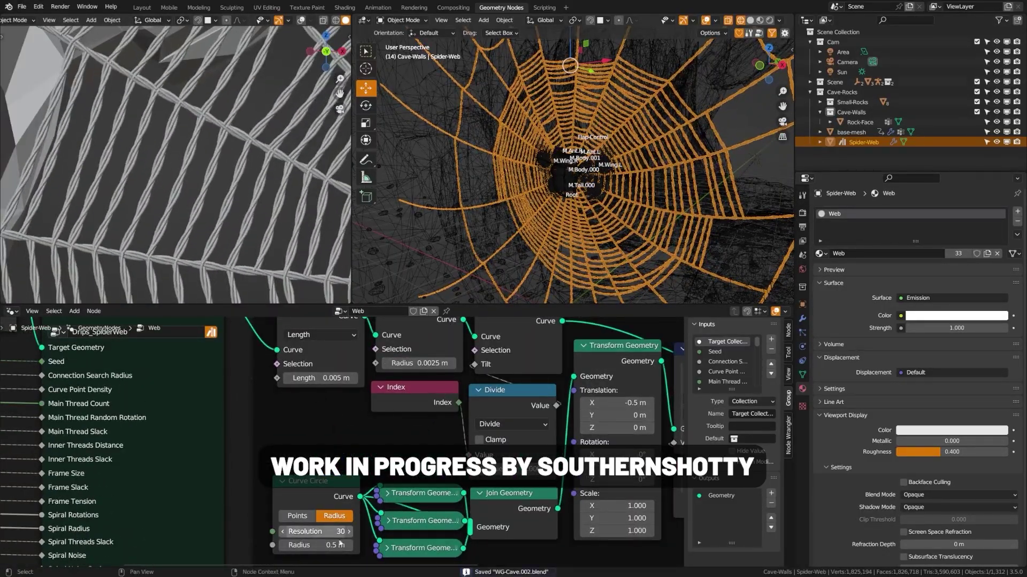
double_click(321, 378)
text(0.002)
key(Return)
scroll(256, 214, down, 5)
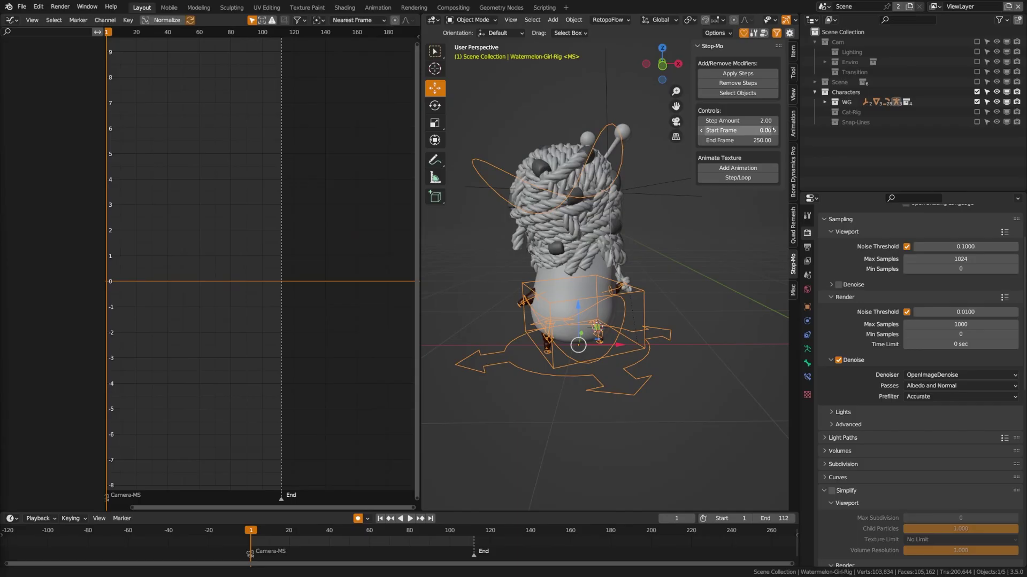
Step: Remove the Stop-Mo steps from the rig's animation and preview the smooth motion
click(730, 82)
click(413, 518)
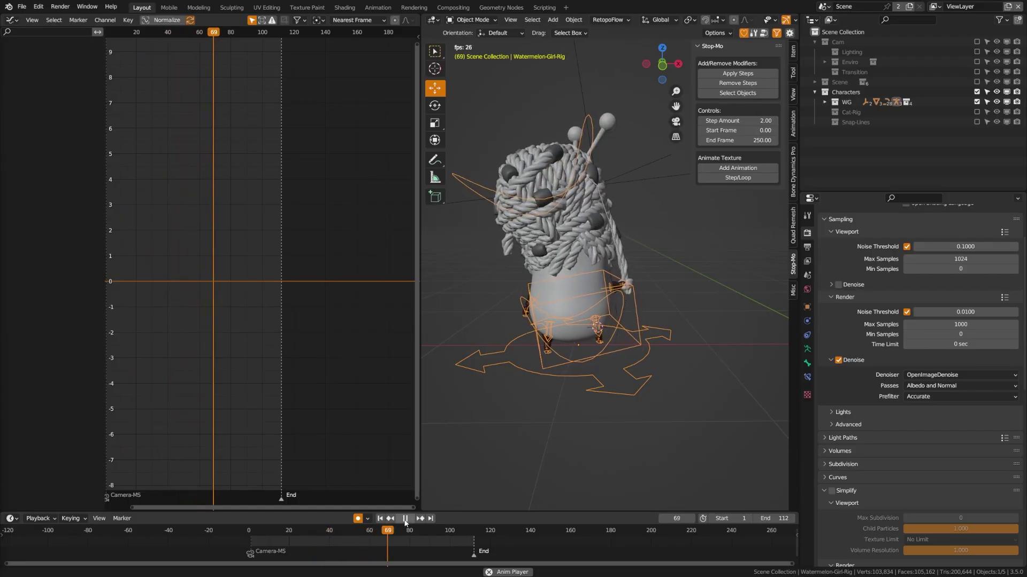
click(406, 520)
click(380, 519)
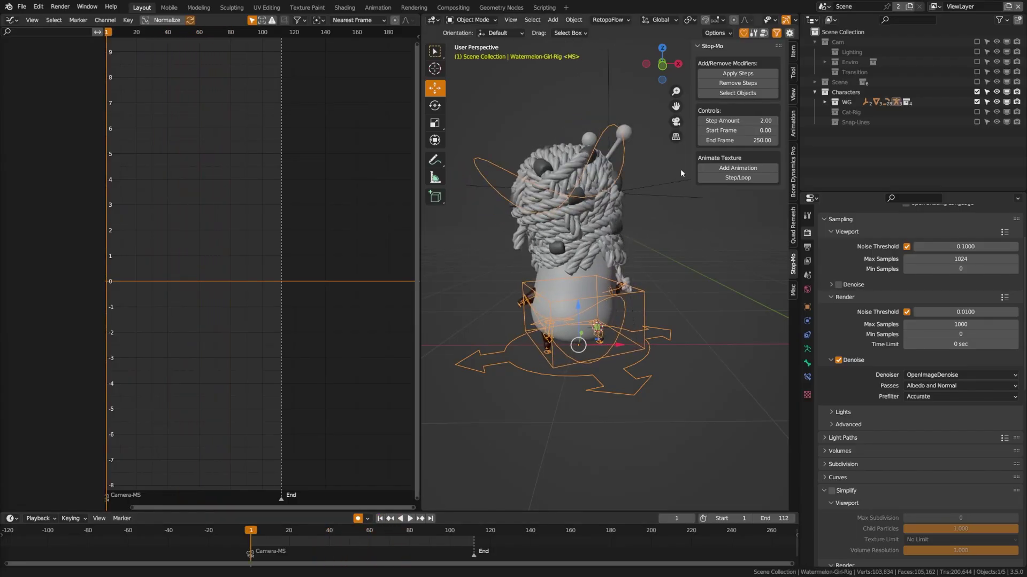
Step: Set the Stop-Mo Step Amount to 4 and play the animation to check the stepping
click(749, 122)
text(4)
key(Return)
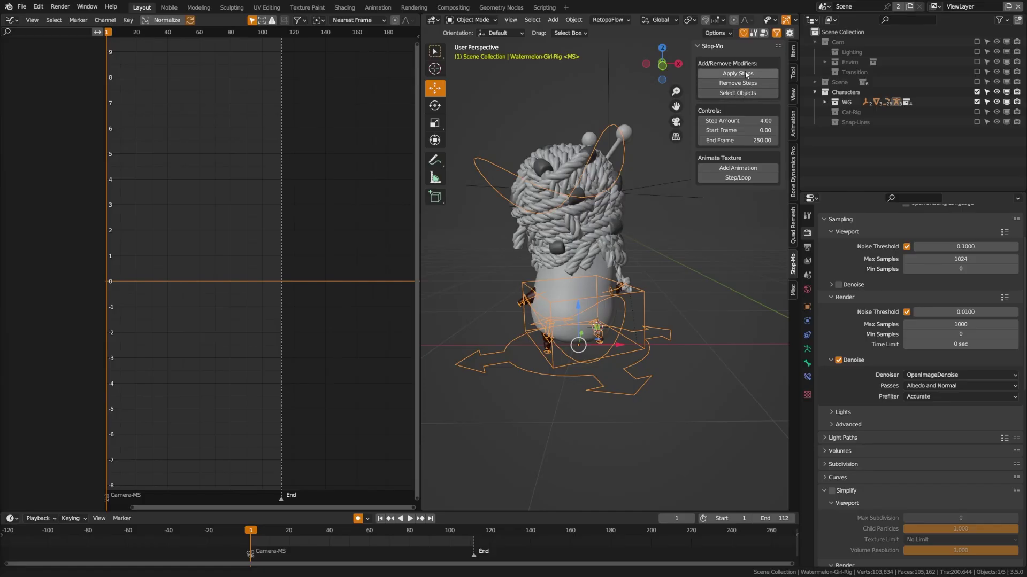
click(410, 519)
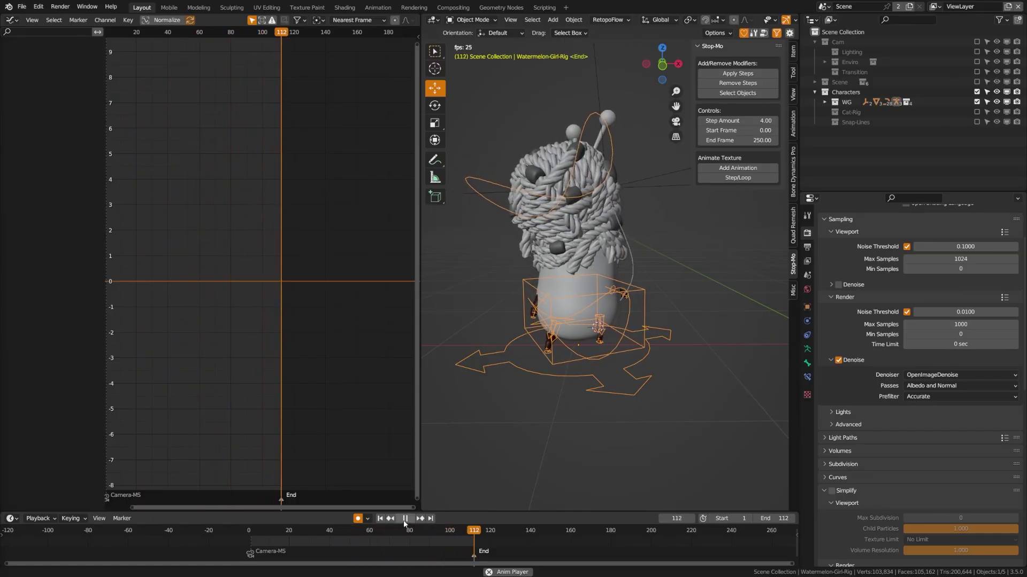
click(405, 519)
Step: Change the Stop-Mo Step Amount to 2
click(757, 122)
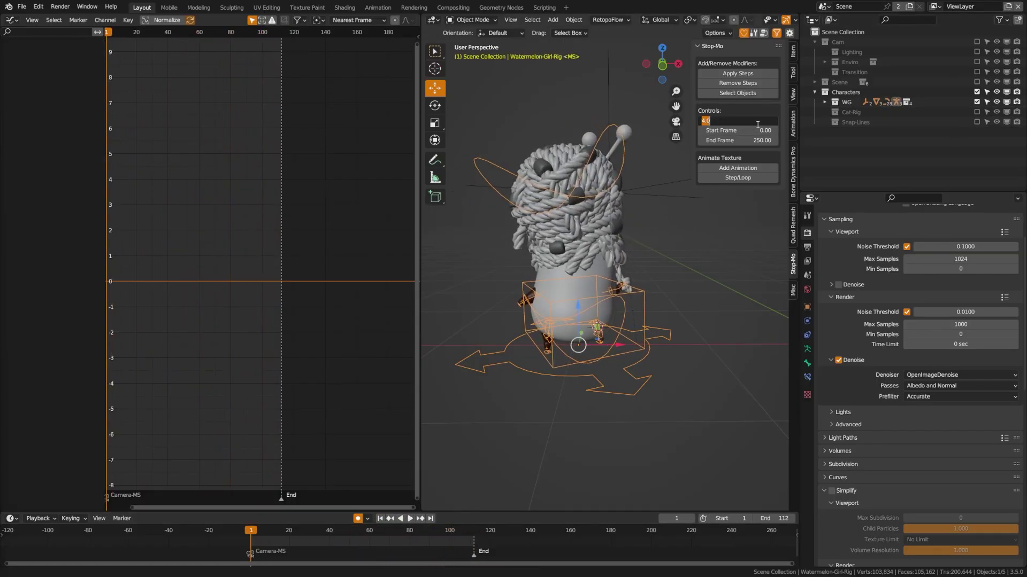
text(2)
key(Return)
Step: In pose mode, select the torso bone and inspect its stepped rotation curves in the graph
key(ctrl+Tab)
click(548, 300)
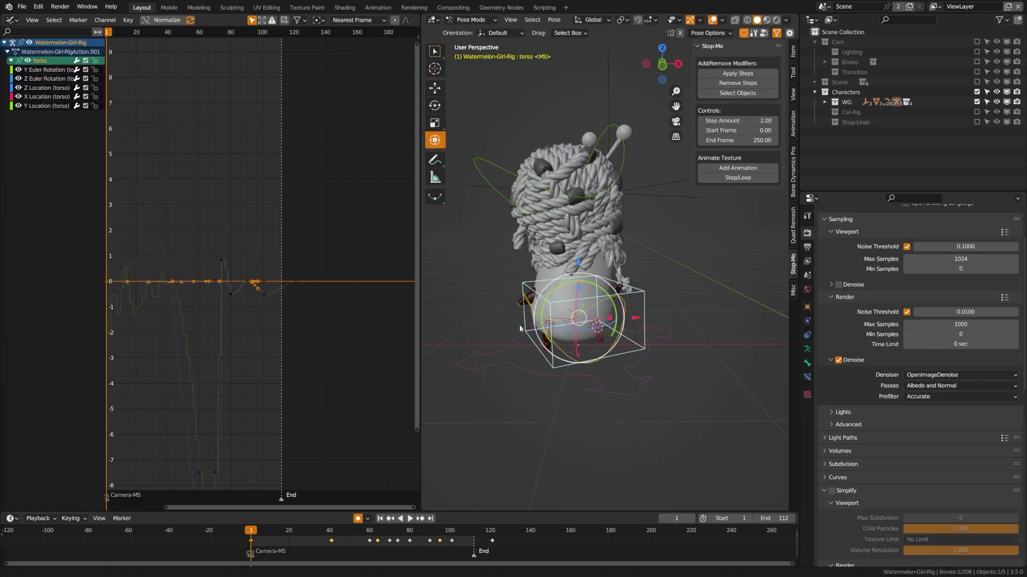
key(Home)
scroll(145, 302, up, 3)
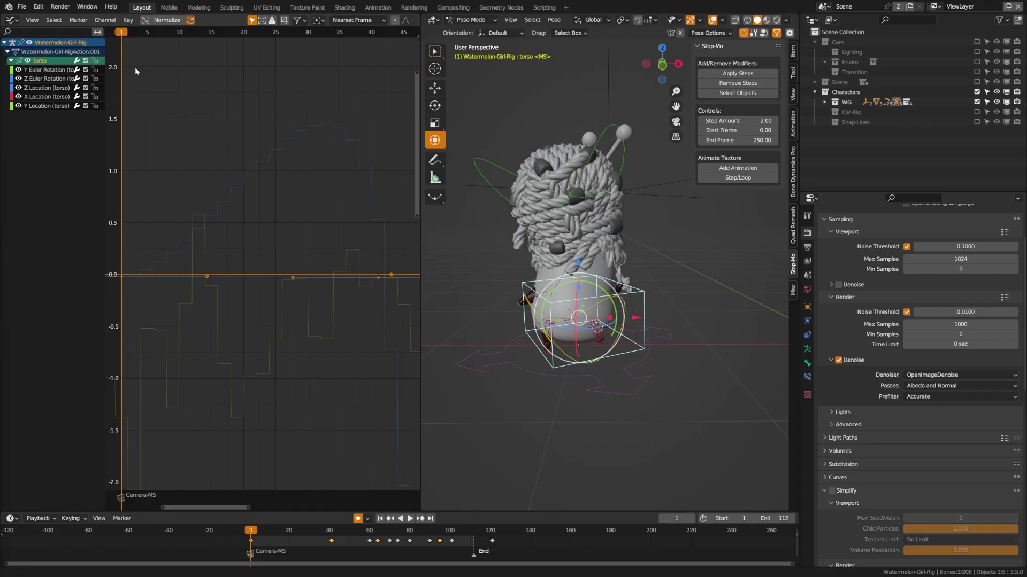
key(space)
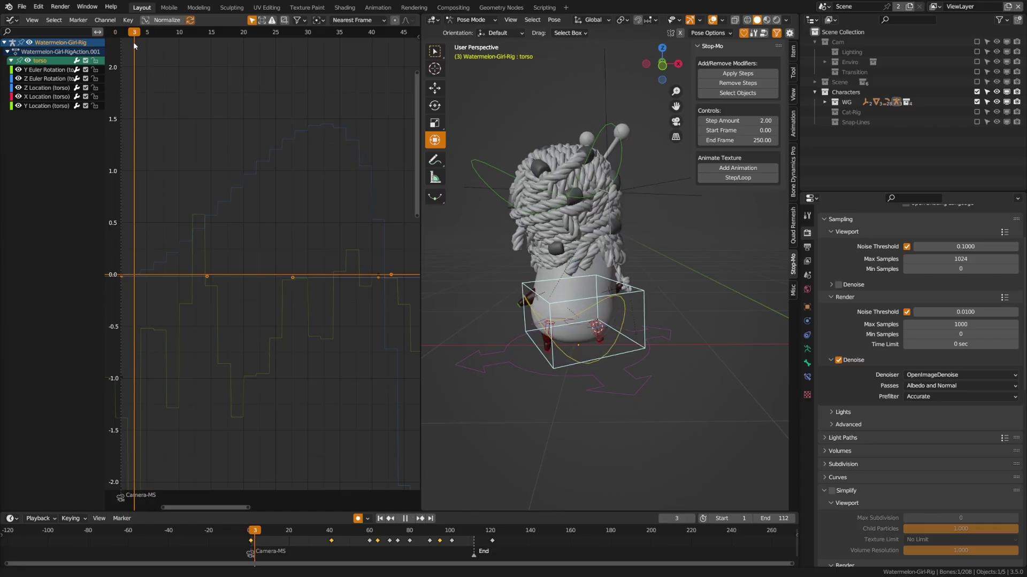
key(space)
shift+middle_drag(157, 353, 213, 224)
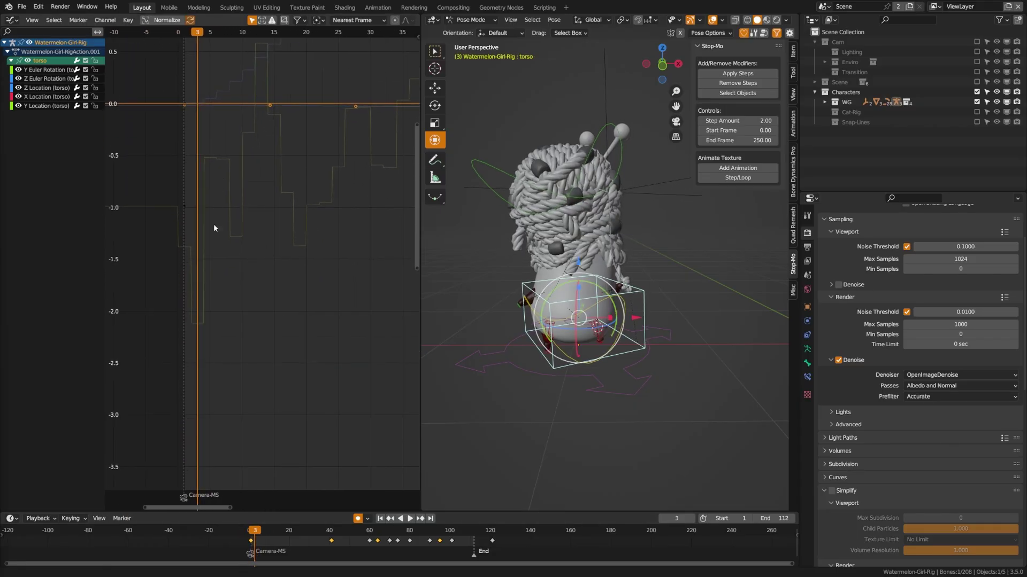
scroll(213, 329, up, 3)
shift+middle_drag(214, 329, 194, 352)
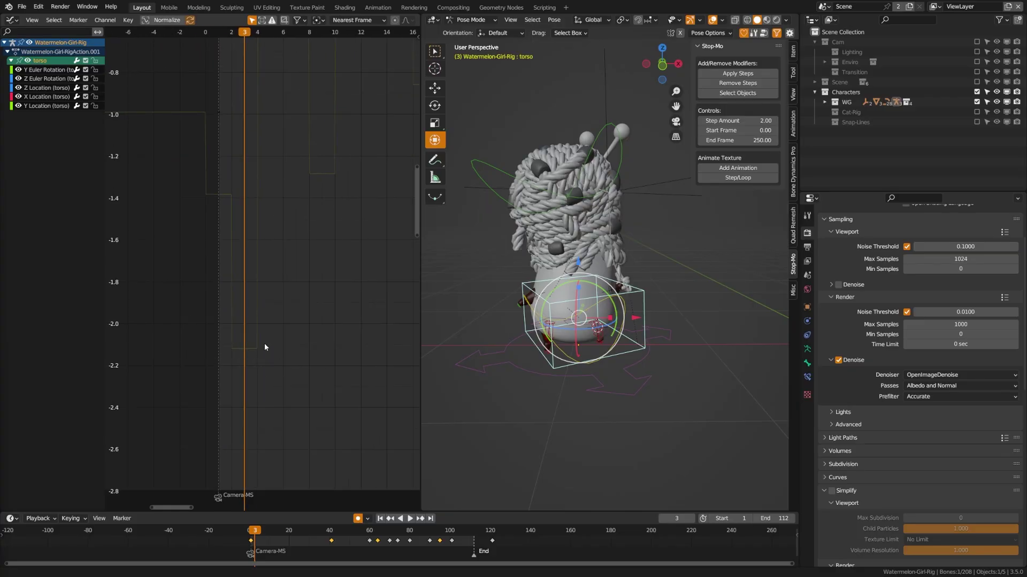
scroll(291, 241, down, 1)
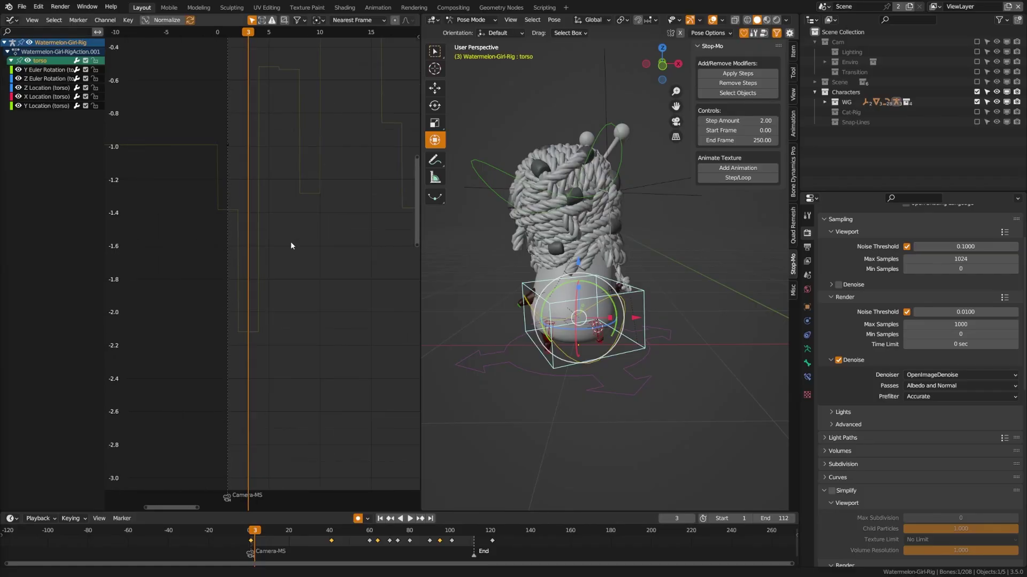
shift+middle_drag(285, 220, 273, 286)
Step: Jump to frame 40, play briefly, and scrub to frame 60 to check the pose
click(330, 536)
key(space)
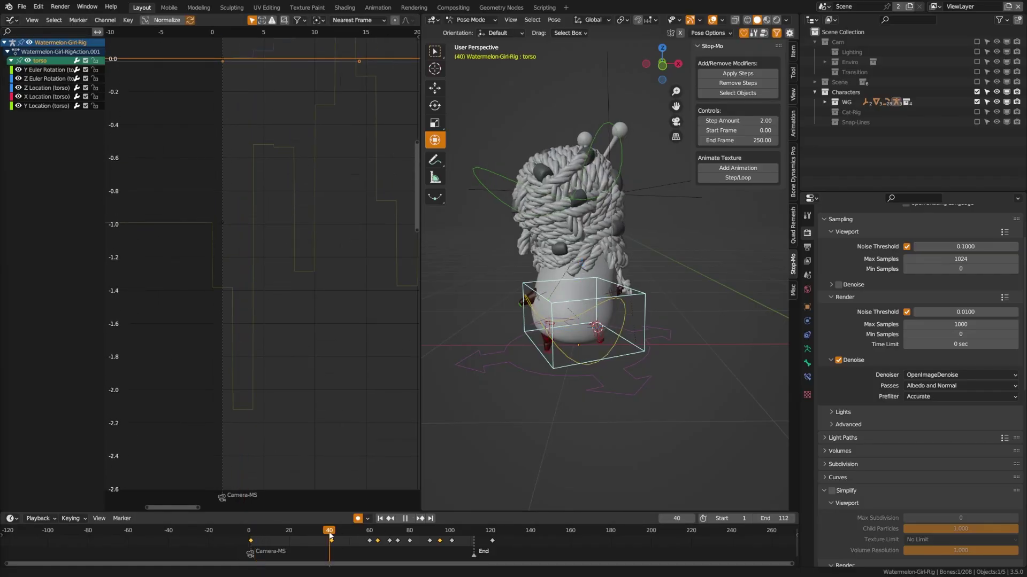
drag(331, 537, 371, 542)
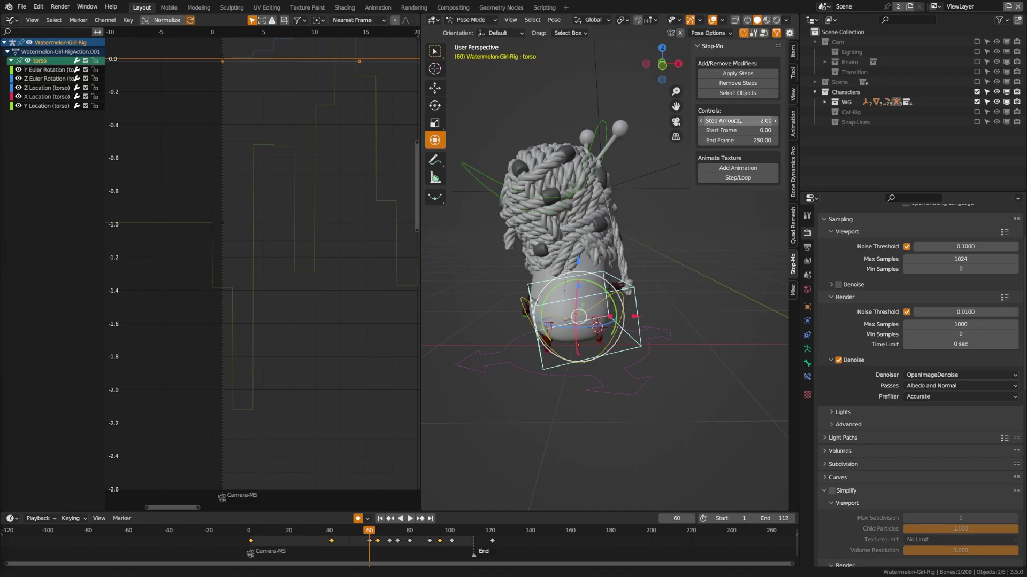
Step: Select the torso's Y Euler Rotation curve and show its Noise and Stepped modifiers, step size 2
scroll(235, 275, down, 2)
scroll(313, 295, down, 3)
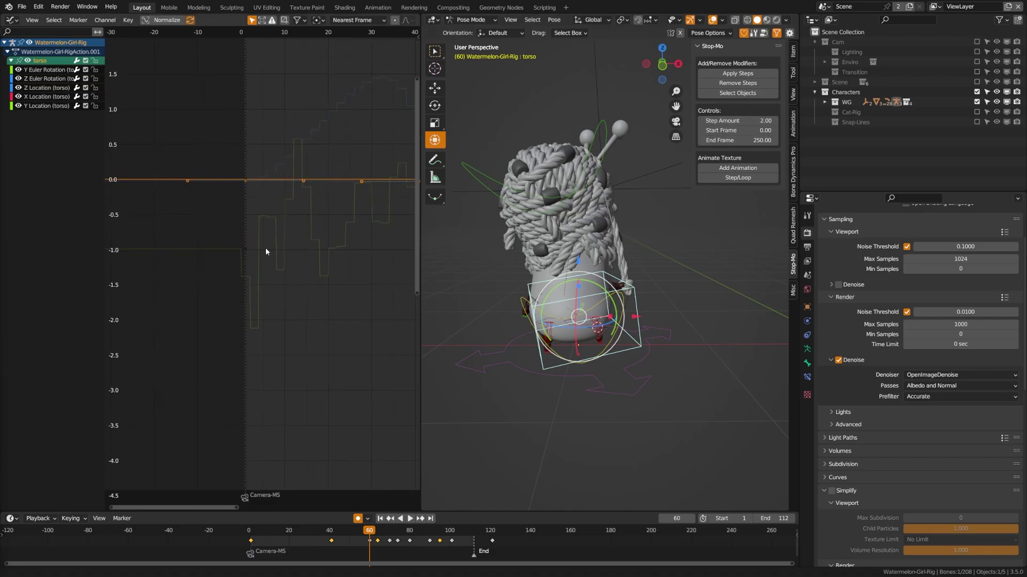
click(56, 73)
key(n)
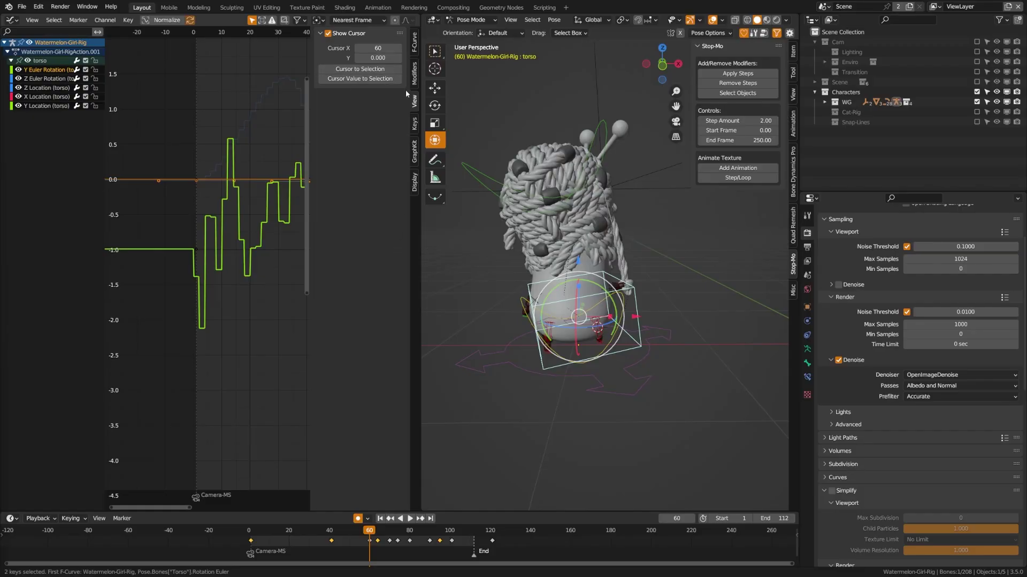
click(415, 74)
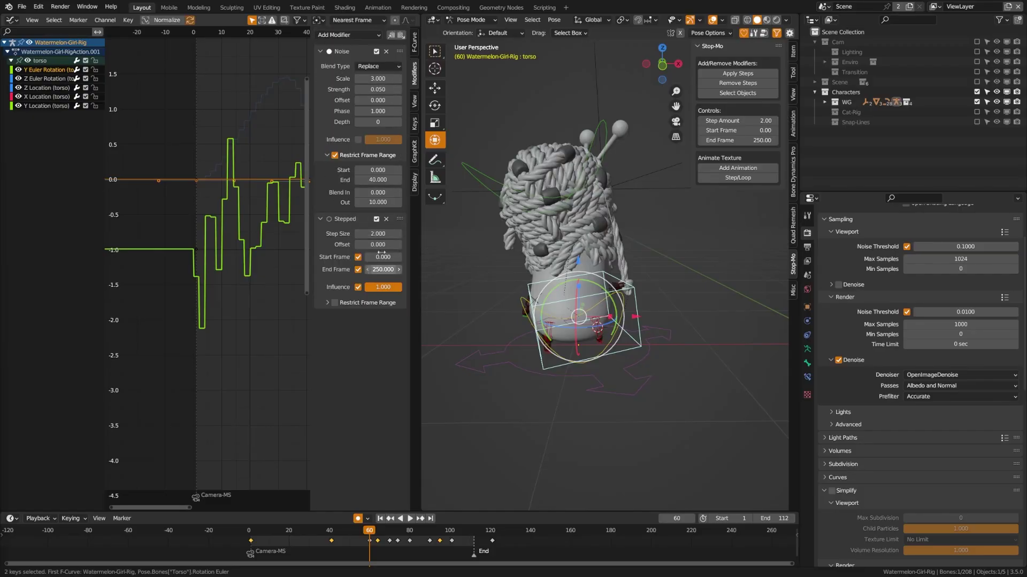
drag(310, 255, 263, 255)
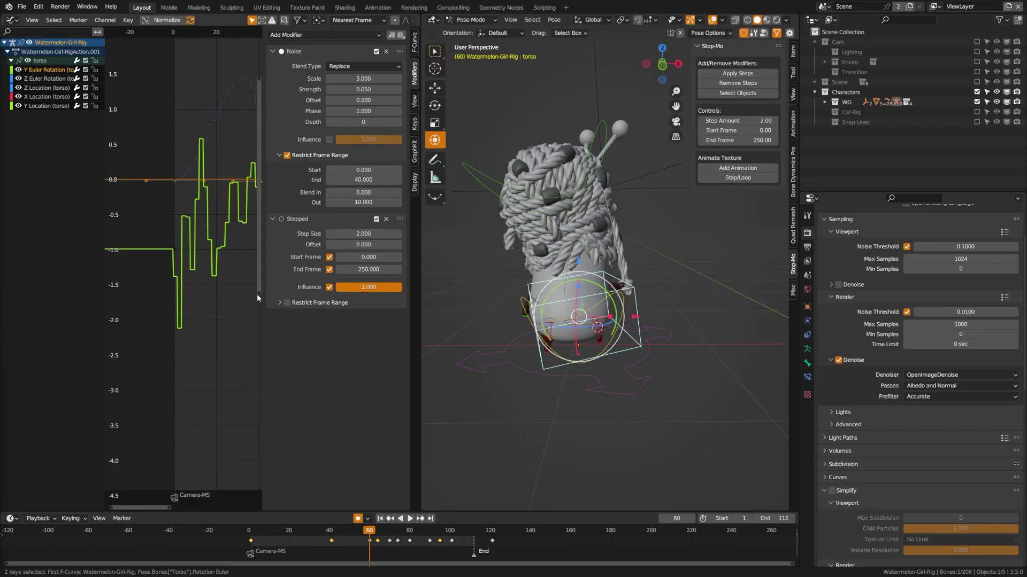
drag(261, 294, 312, 294)
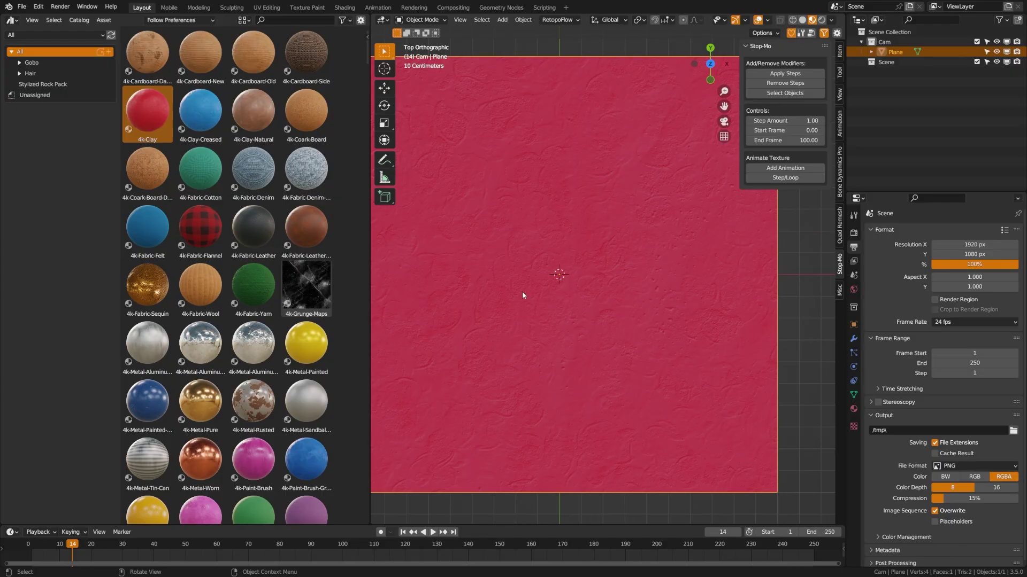
Step: Swap the asset browser for the Shader Editor showing the plane's 4k-Clay nodes, and nudge the Mapping node
middle_drag(522, 293, 562, 321)
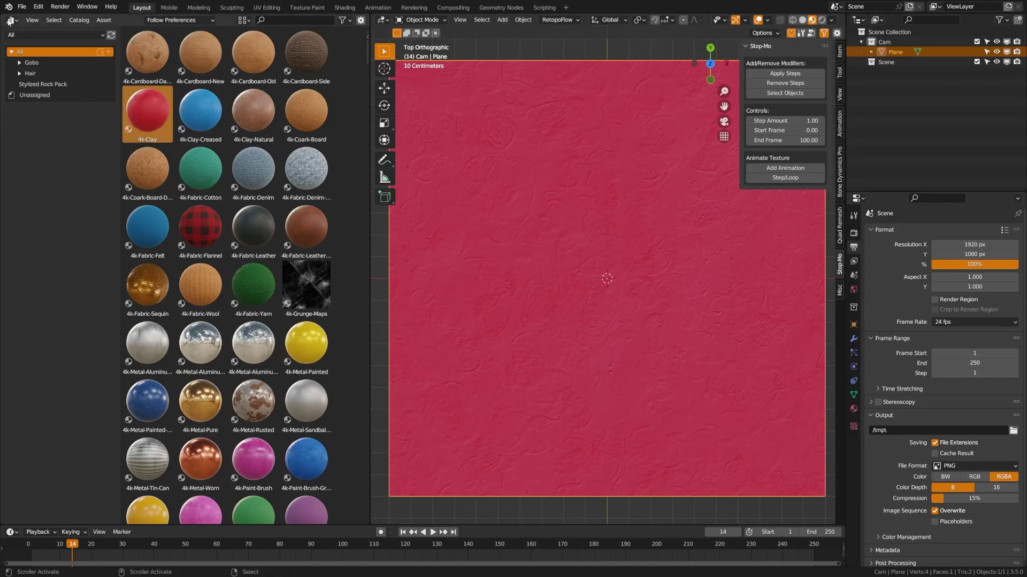
click(11, 20)
click(32, 113)
middle_drag(193, 281, 155, 268)
click(90, 237)
drag(90, 237, 91, 236)
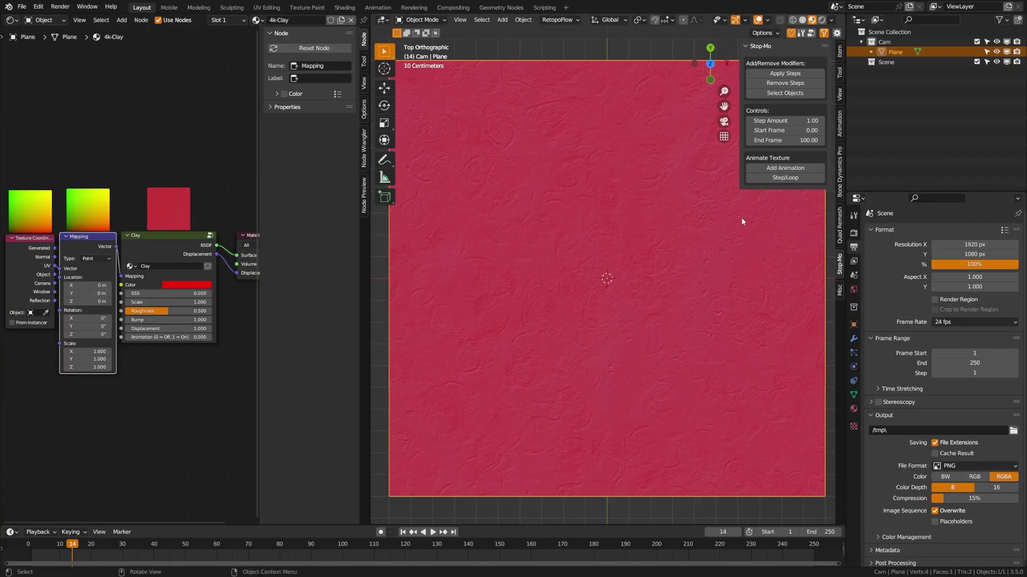
shift+middle_drag(678, 337, 653, 330)
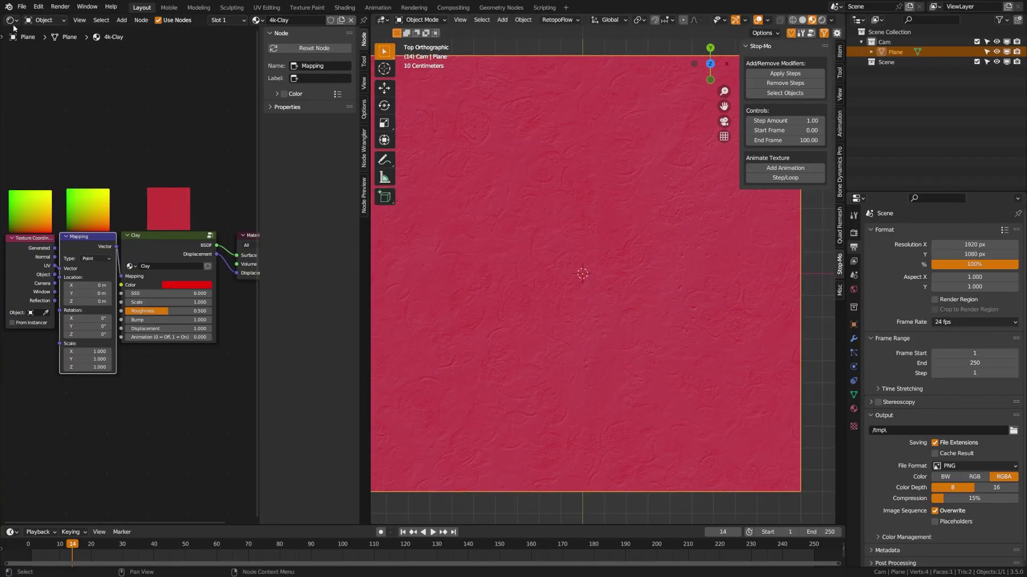
middle_drag(142, 167, 144, 137)
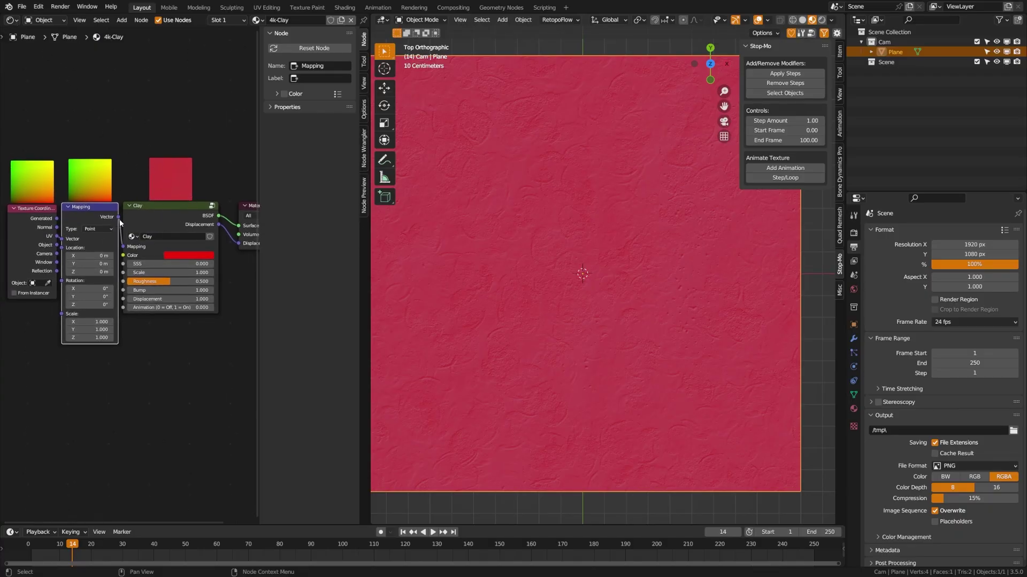
middle_drag(90, 214, 115, 215)
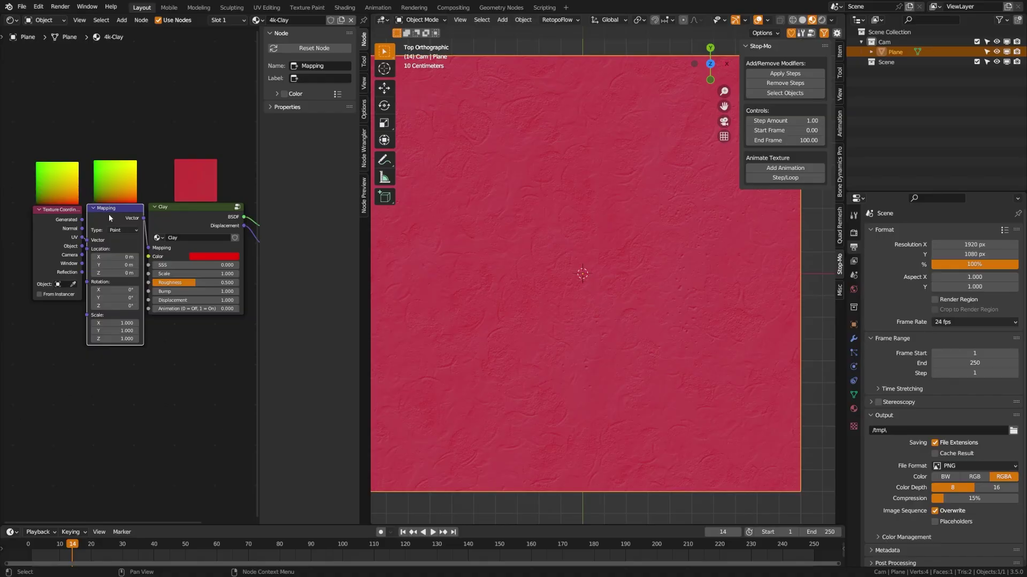
Step: Keyframe a spinning Z rotation on the Mapping node with Add Animation, then play and scrub to check it
click(770, 170)
key(space)
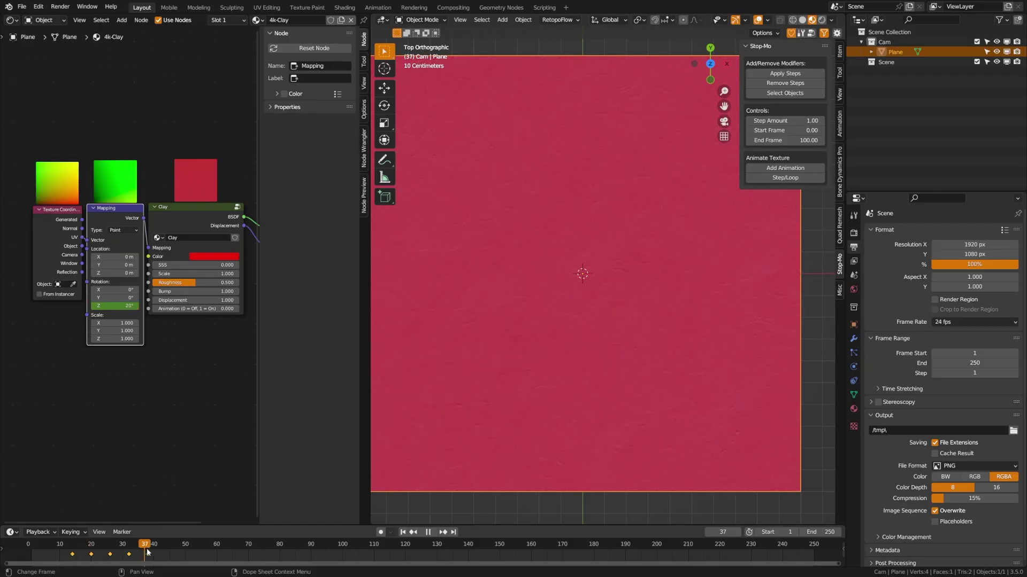
click(130, 555)
drag(129, 554, 66, 560)
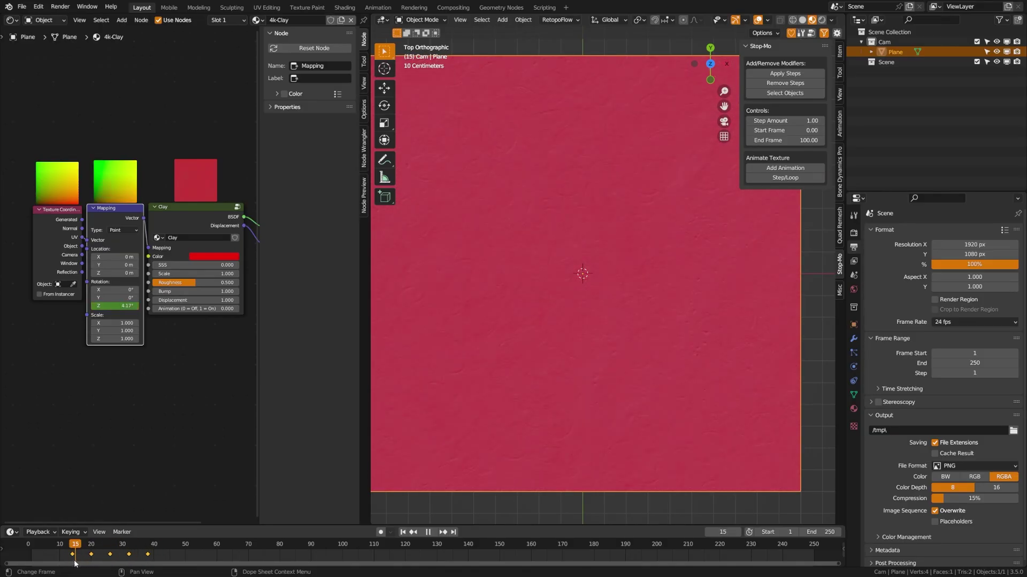
key(space)
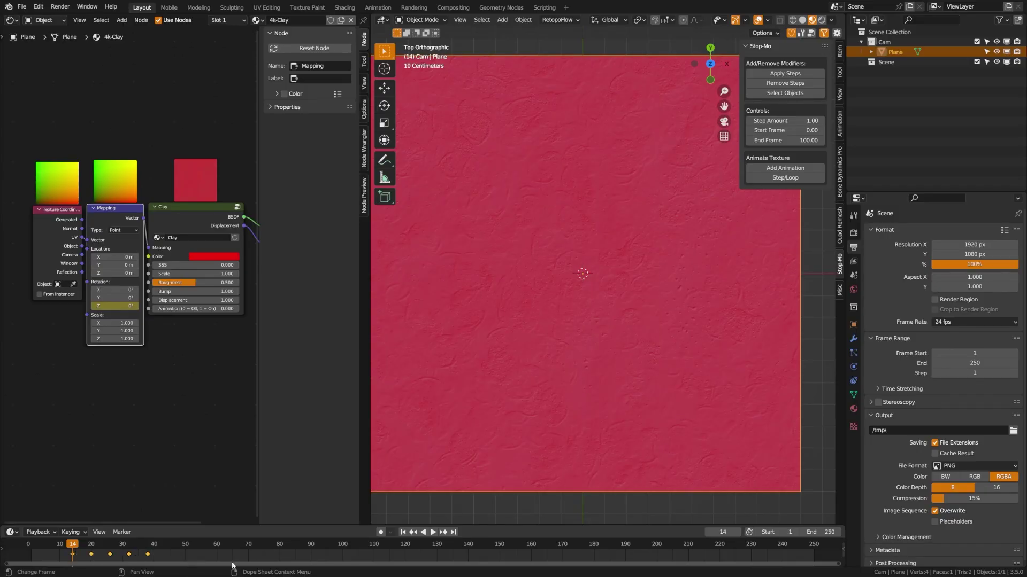
Step: Make the texture rotation stepped and looping with Step/Loop, then play it through to frame 100
click(794, 179)
click(433, 532)
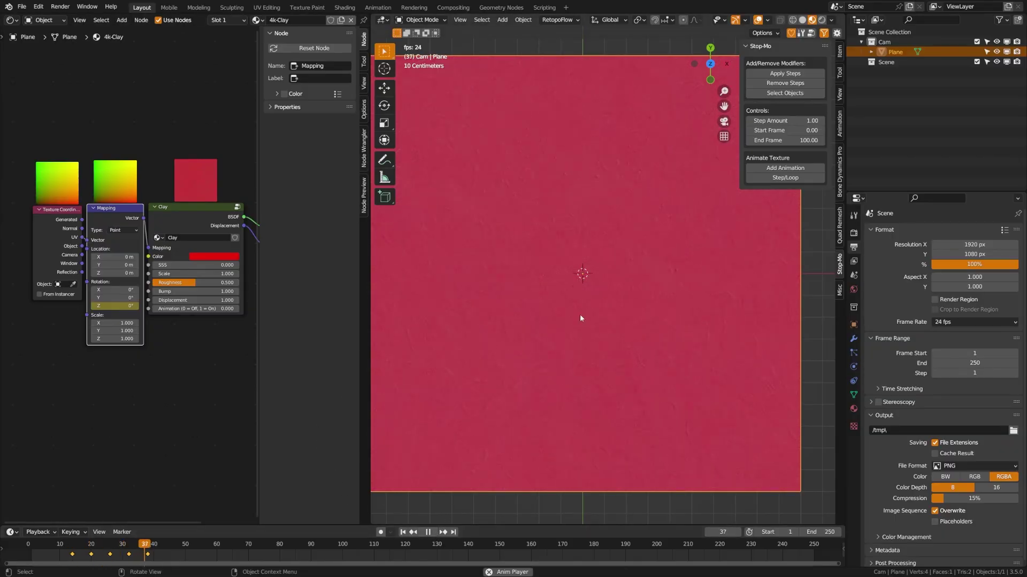
click(428, 532)
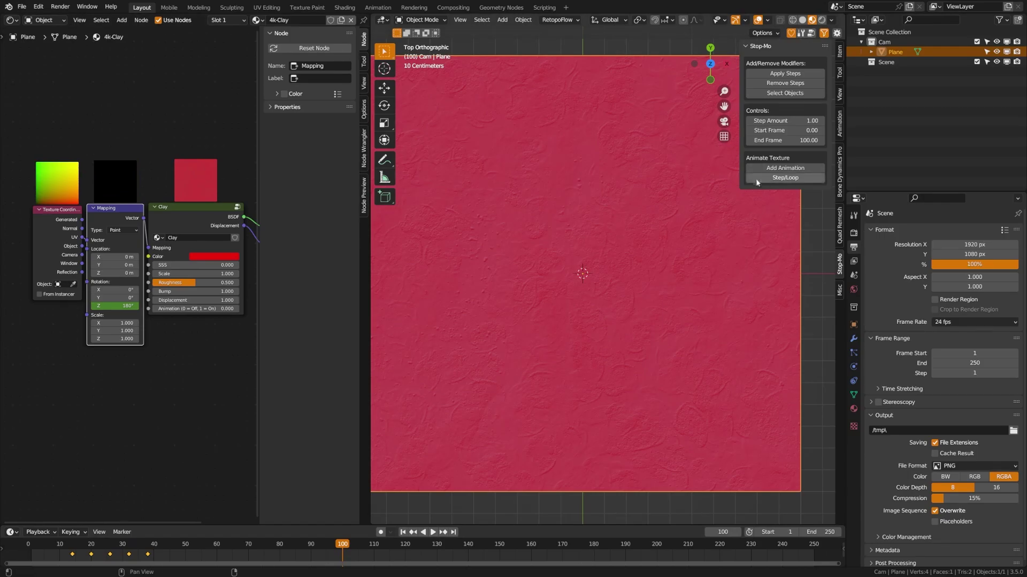
click(12, 20)
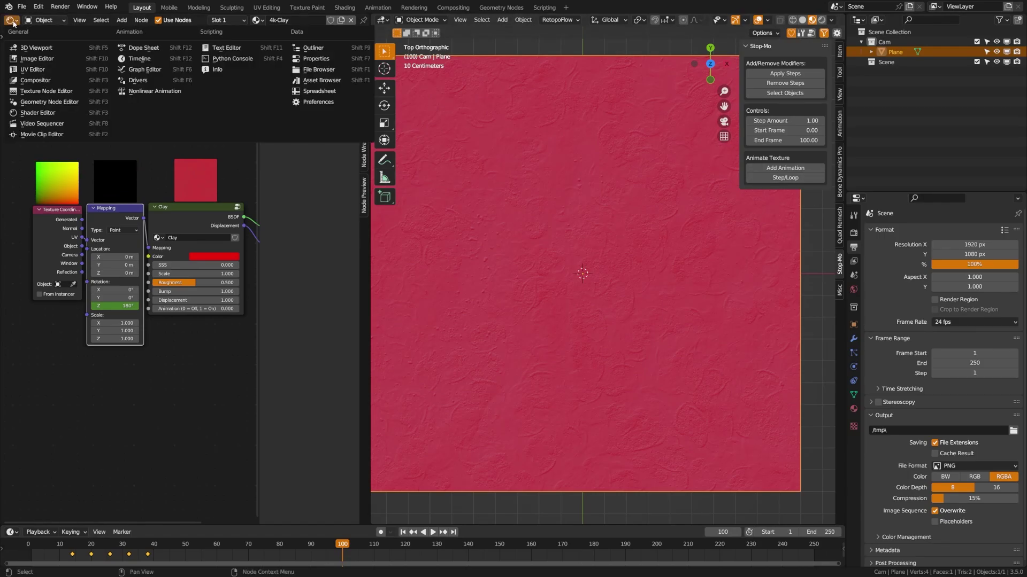
Step: Show the Mapping Z-rotation's stepped, Constant-interpolation curve in the Graph Editor and rewind to frame 1
click(153, 70)
scroll(161, 195, down, 3)
click(196, 224)
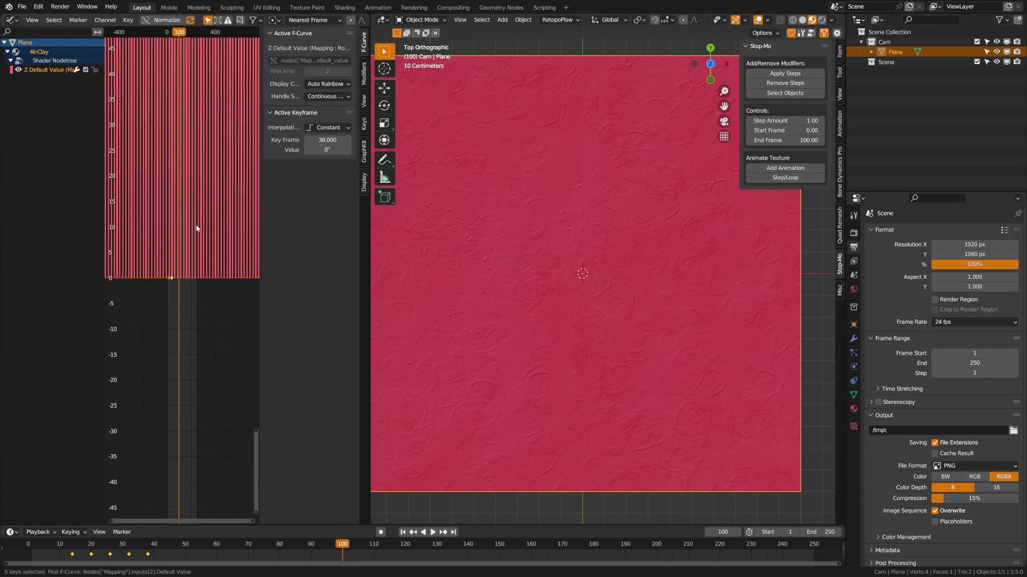
scroll(164, 181, up, 4)
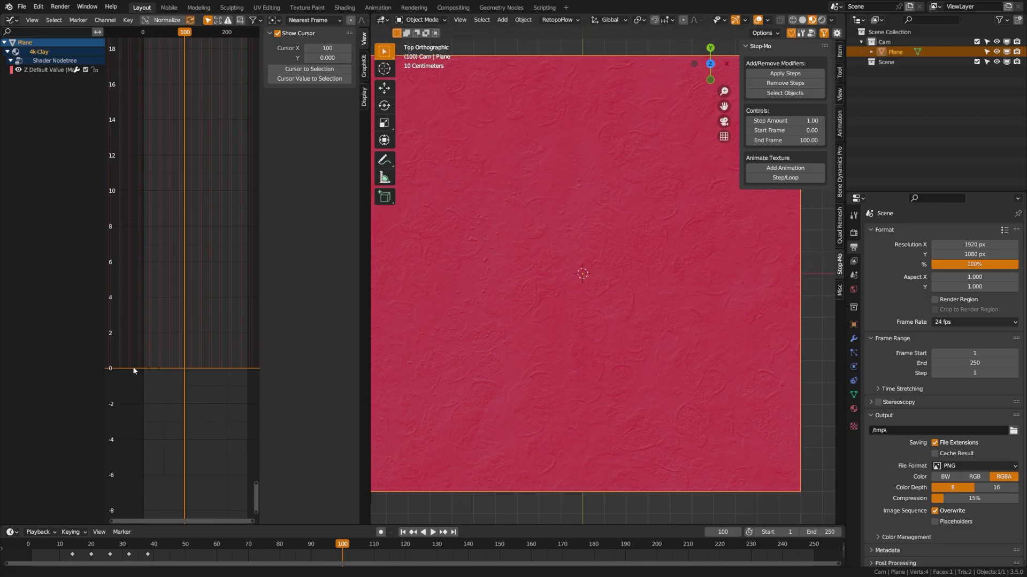
click(405, 534)
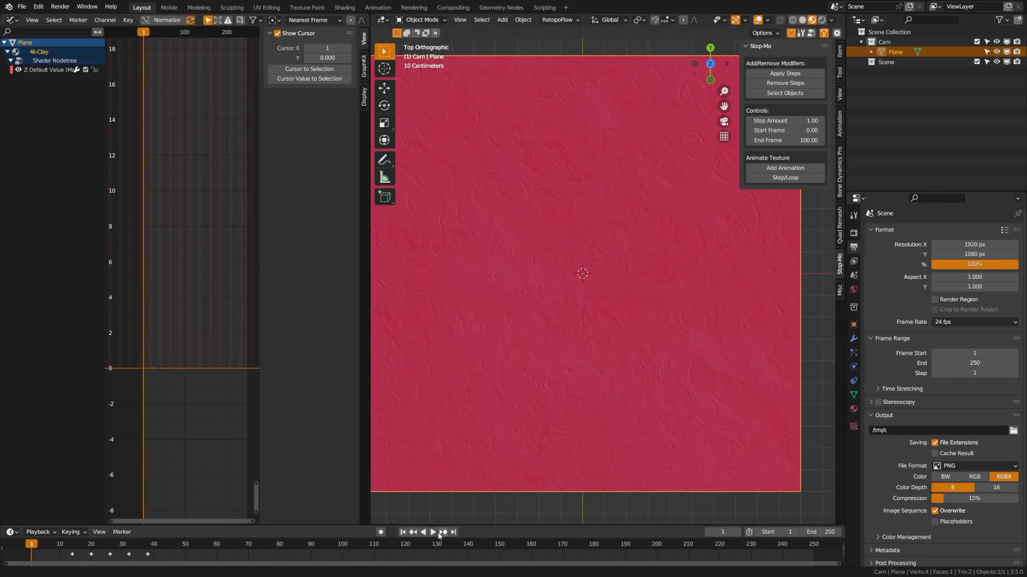